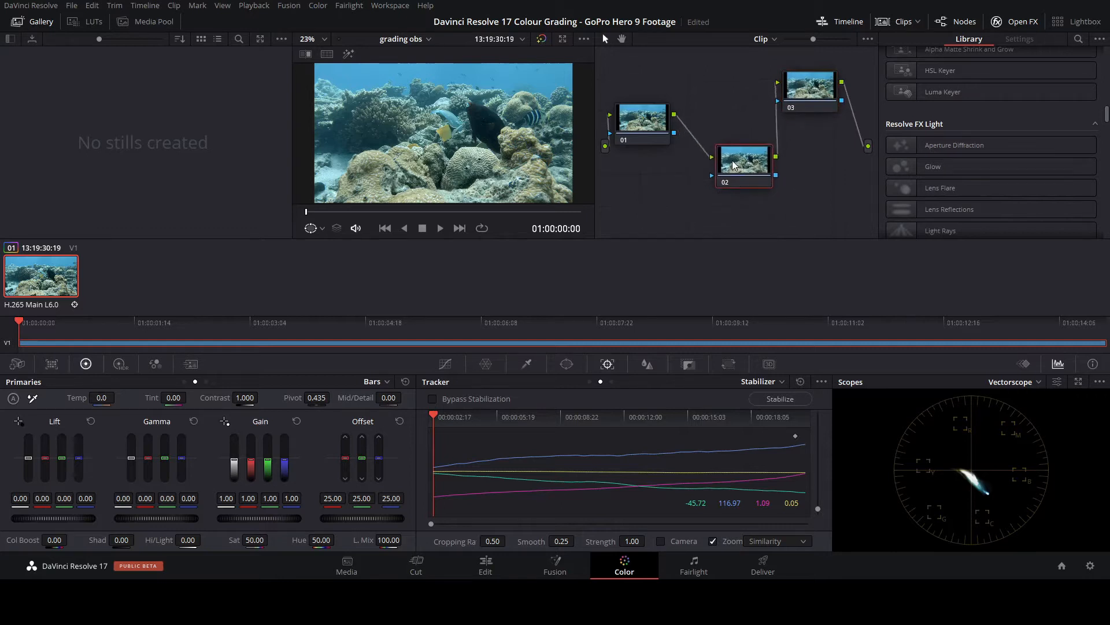
# Spread nodes 01, 02 and 03 apart in the node graph, with 02 below the other two
pyautogui.moveTo(652, 127); pyautogui.dragTo(637, 75)
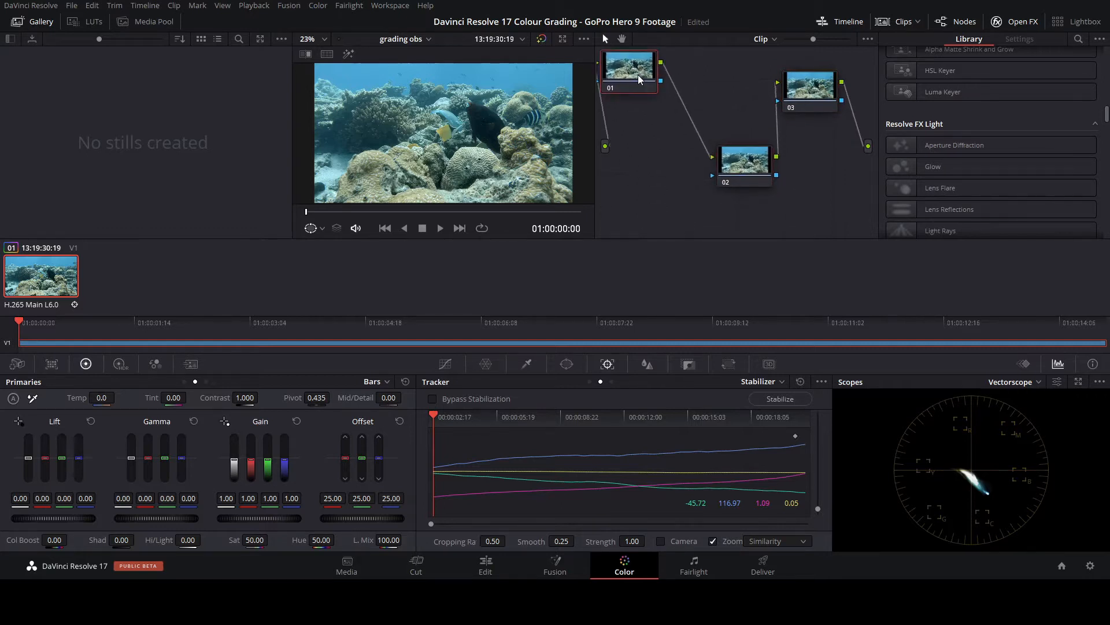
pyautogui.moveTo(753, 169); pyautogui.dragTo(727, 178)
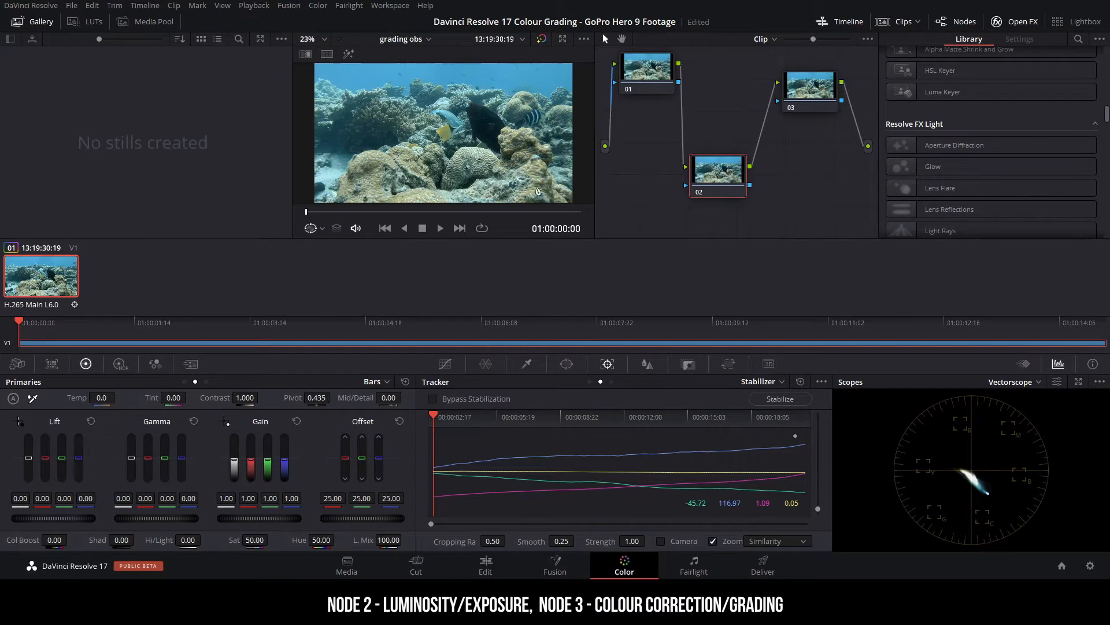
pyautogui.moveTo(798, 86); pyautogui.dragTo(802, 104)
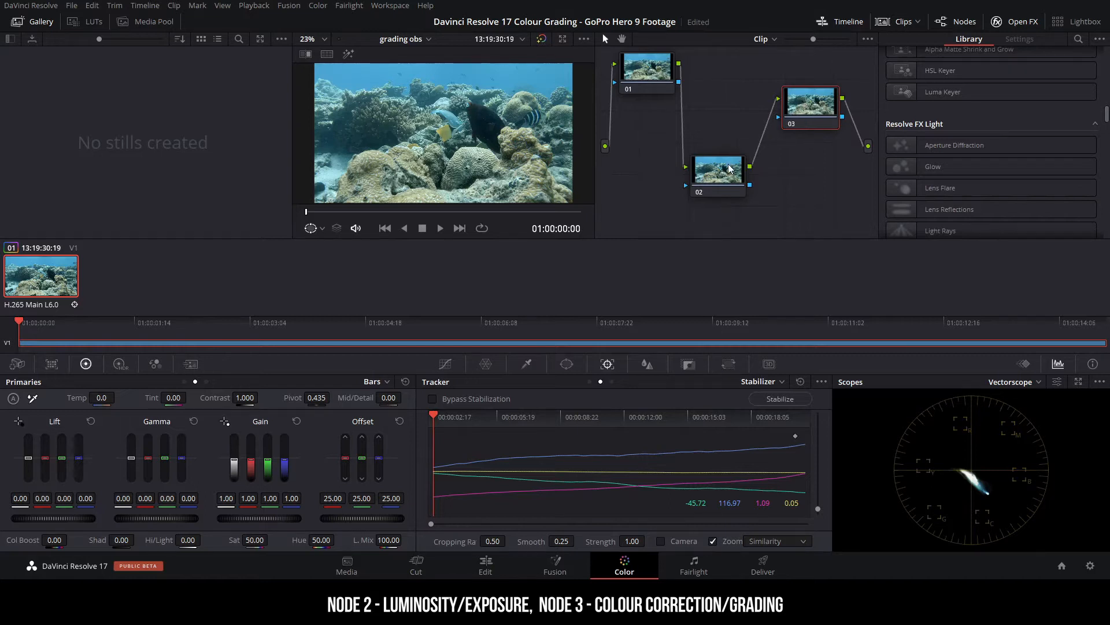
# Select node 02 and switch the scope from Vectorscope to Waveform
pyautogui.moveTo(720, 175)
pyautogui.mouseDown()
pyautogui.moveTo(711, 137)
pyautogui.moveTo(708, 184)
pyautogui.moveTo(721, 168)
pyautogui.mouseUp()
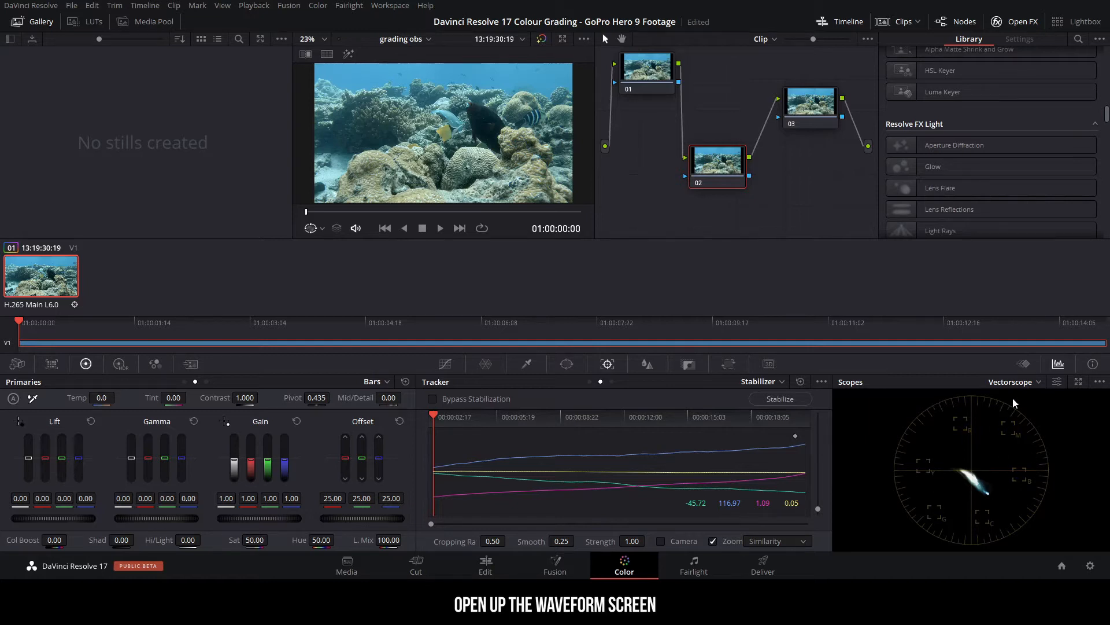
pyautogui.click(1021, 382)
pyautogui.click(1029, 411)
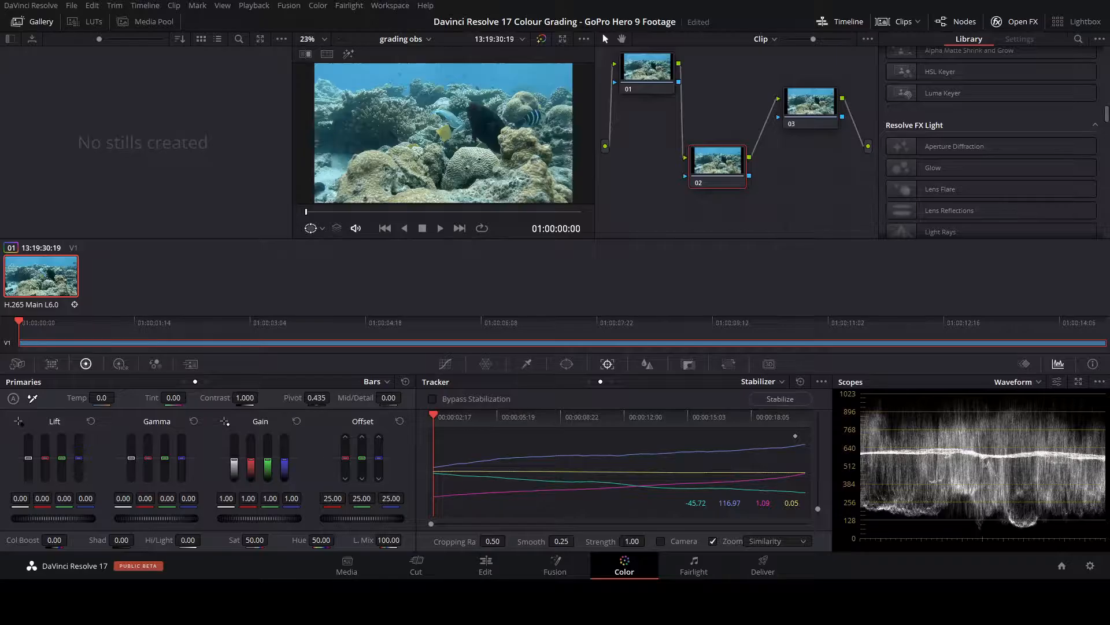
# Test very dark and very bright master Gain and Lift settings on node 02 against the waveform, and undo them
pyautogui.moveTo(233, 464); pyautogui.dragTo(233, 473)
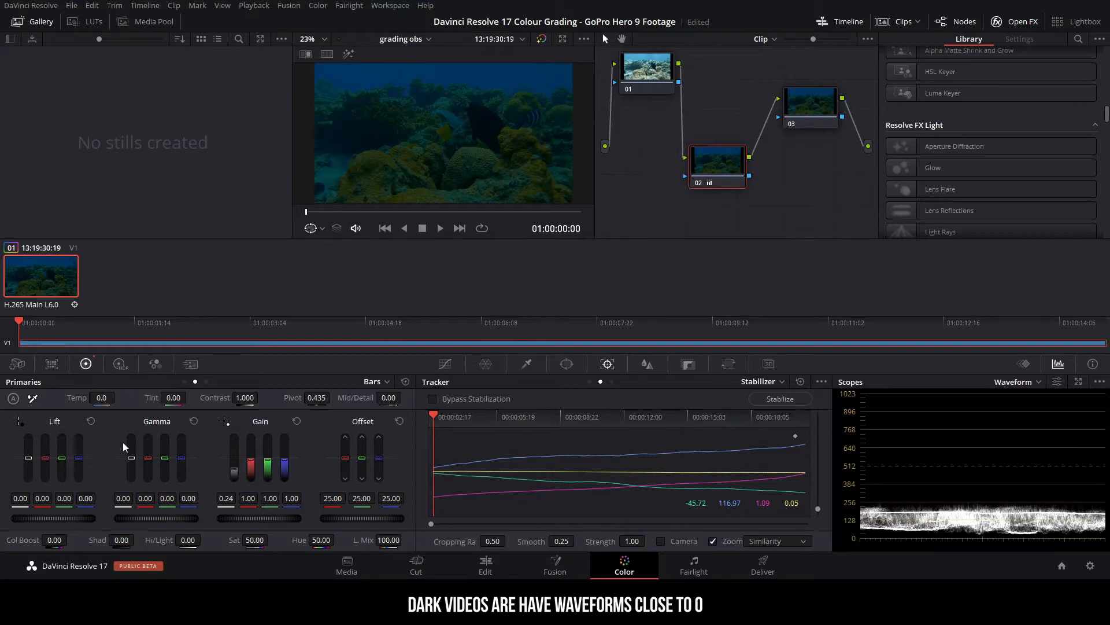
pyautogui.moveTo(239, 464); pyautogui.dragTo(234, 440)
pyautogui.moveTo(24, 462); pyautogui.dragTo(27, 452)
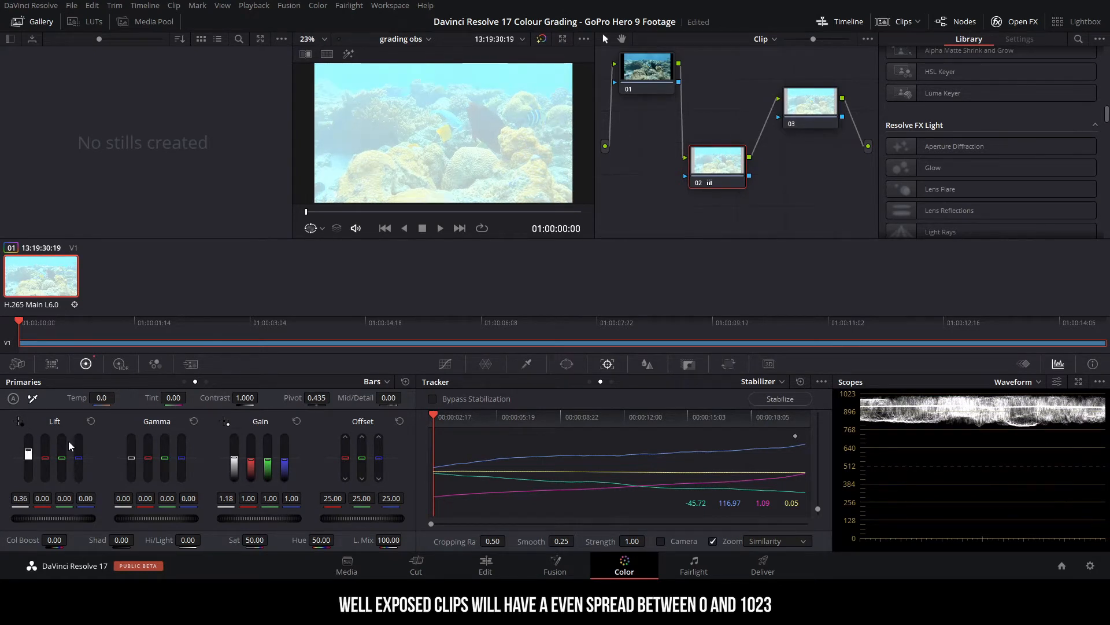
pyautogui.moveTo(28, 457); pyautogui.dragTo(28, 467)
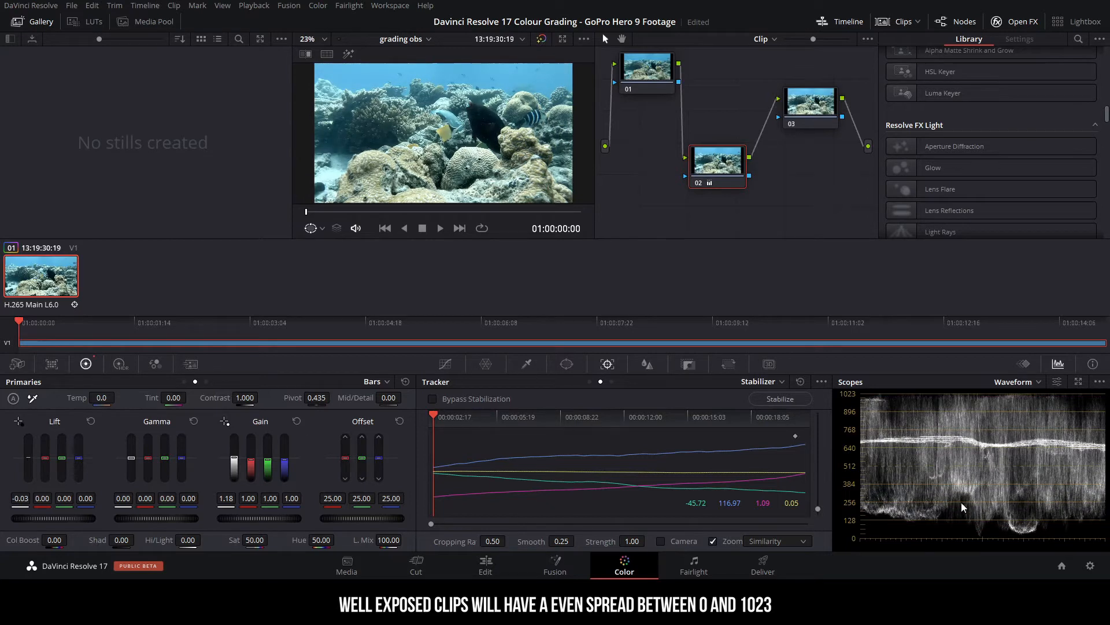
pyautogui.scroll(1, 961, 502)
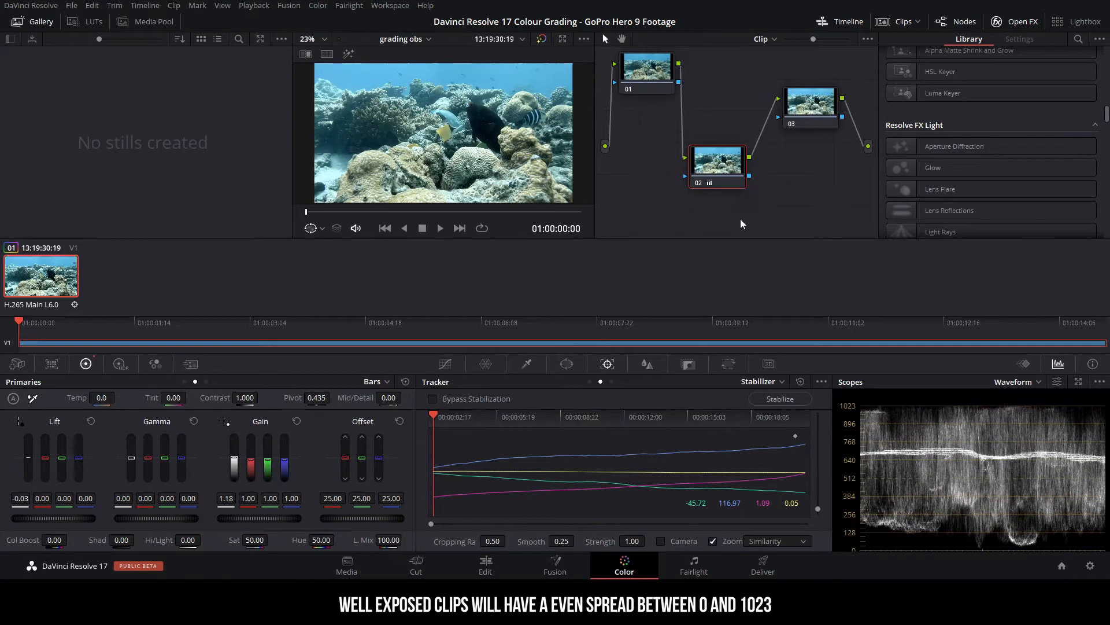
pyautogui.hotkey('ctrl', 'z')
pyautogui.hotkey('ctrl', 'z')
pyautogui.hotkey('ctrl', 'z')
pyautogui.hotkey('ctrl', 'z')
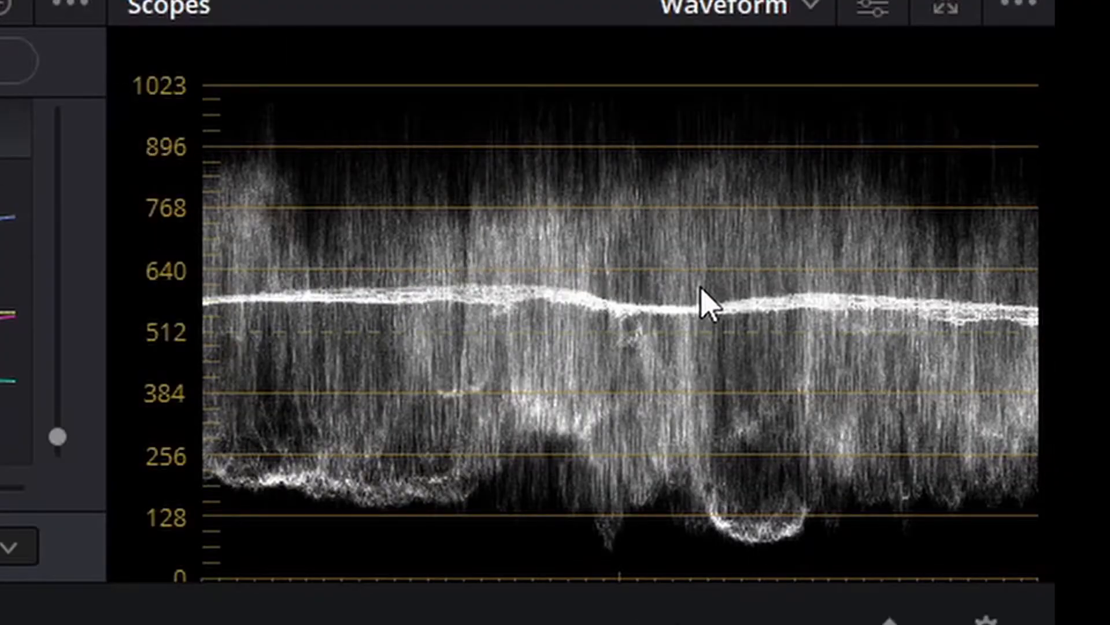
# Balance node 02's exposure with master Lift -0.04, master Gain 1.14, Shadows -5.00 and Highlights -4.00
pyautogui.scroll(-1, 718, 300)
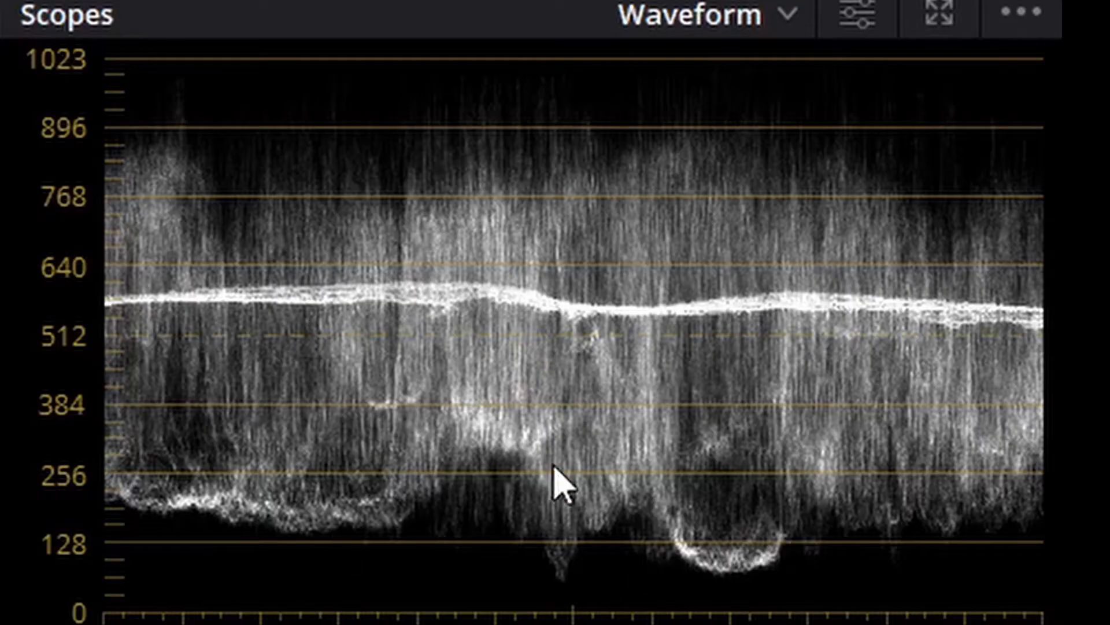
pyautogui.doubleClick(563, 367)
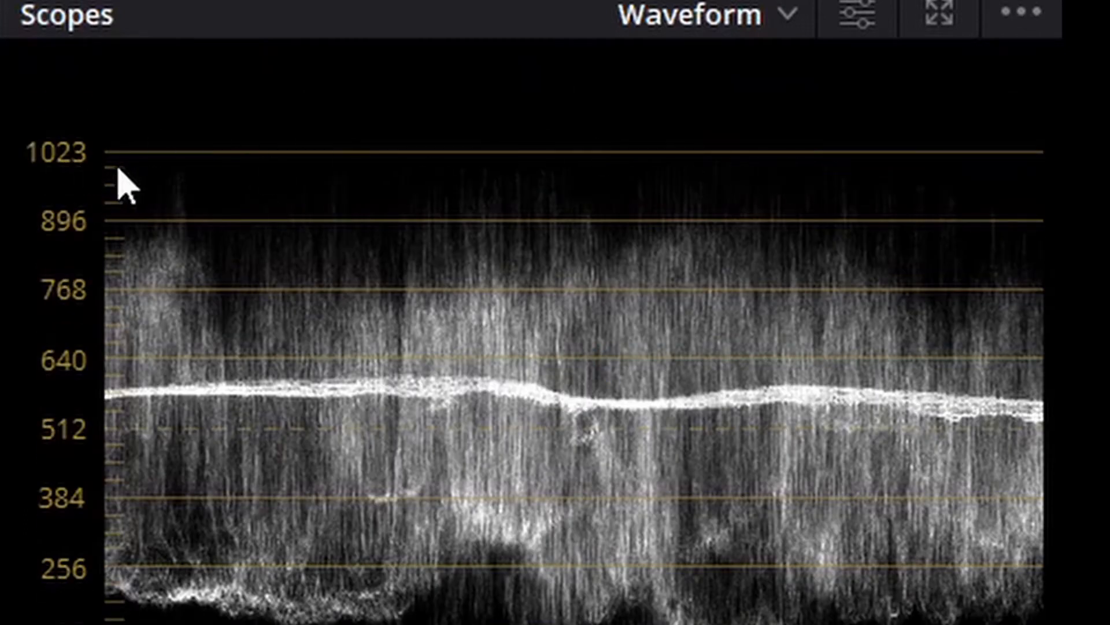
pyautogui.scroll(-2, 701, 200)
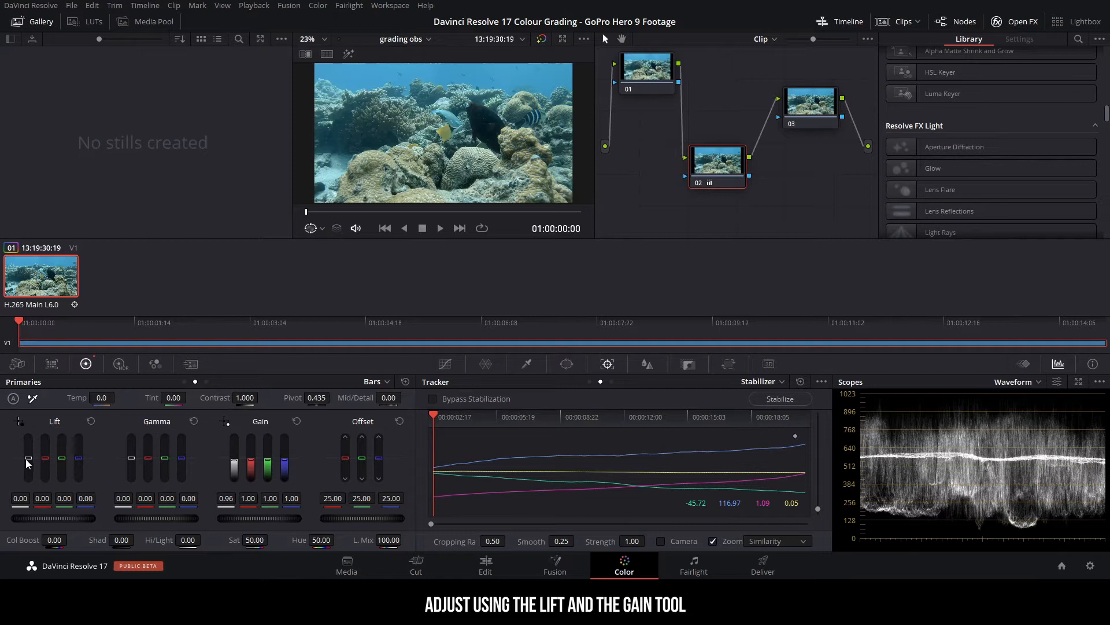
pyautogui.moveTo(27, 457); pyautogui.dragTo(28, 466)
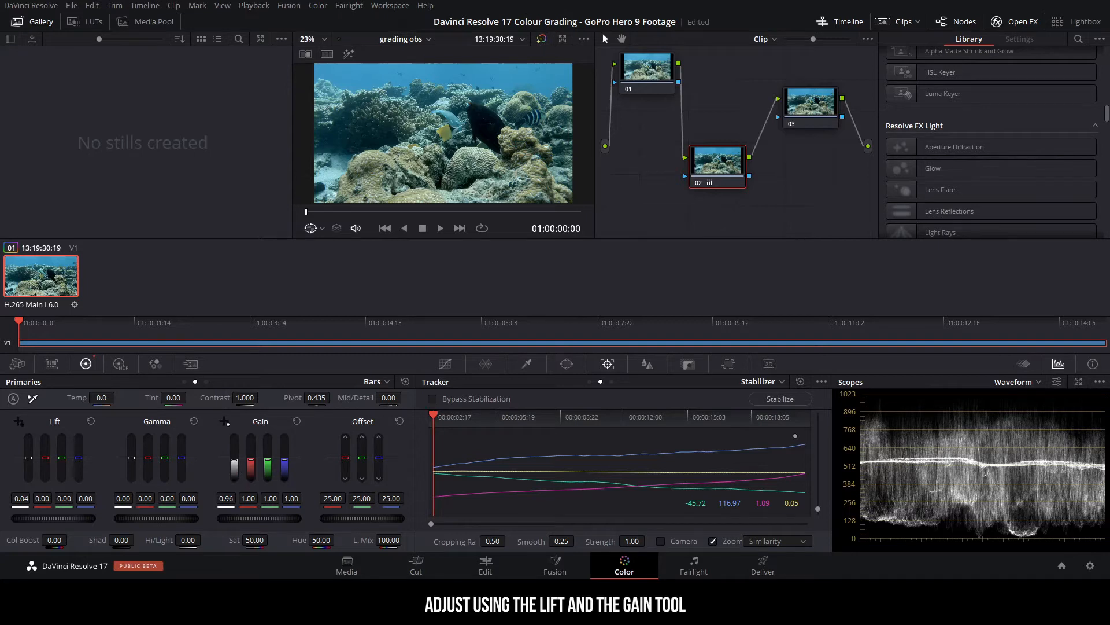
pyautogui.moveTo(235, 460); pyautogui.dragTo(234, 450)
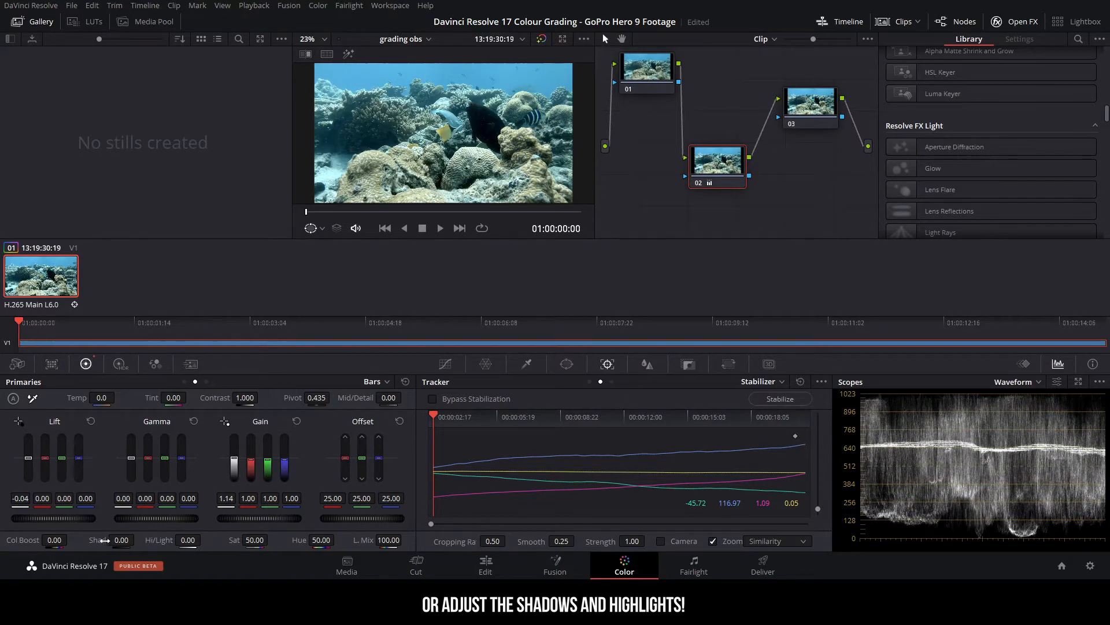
pyautogui.moveTo(122, 540)
pyautogui.mouseDown()
pyautogui.moveTo(75, 540)
pyautogui.moveTo(175, 539)
pyautogui.moveTo(114, 540)
pyautogui.mouseUp()
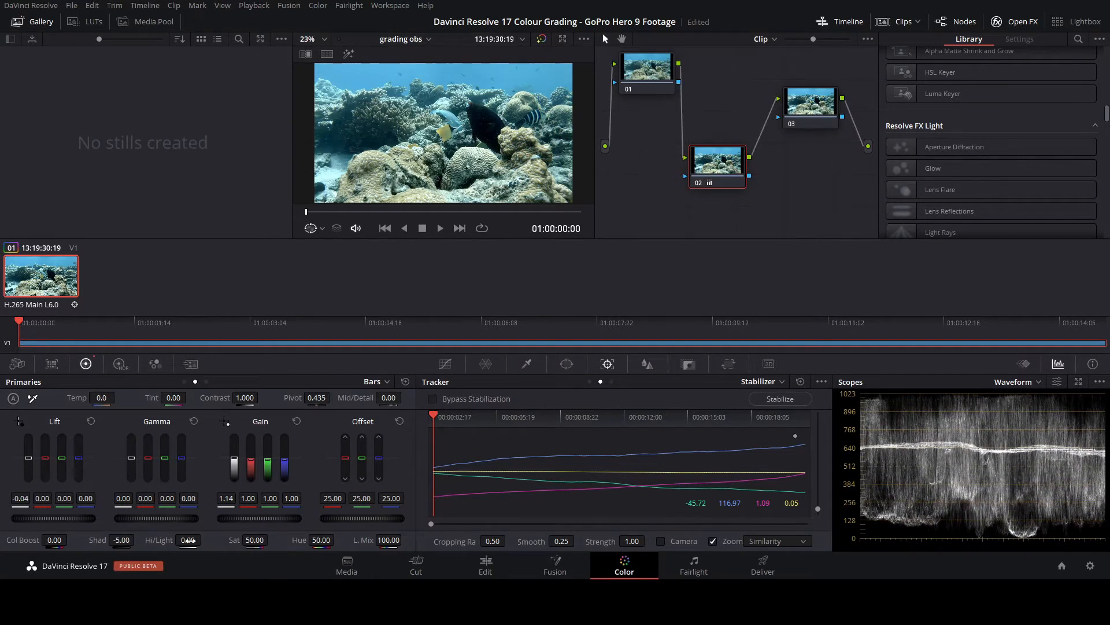
pyautogui.moveTo(187, 539); pyautogui.dragTo(204, 539)
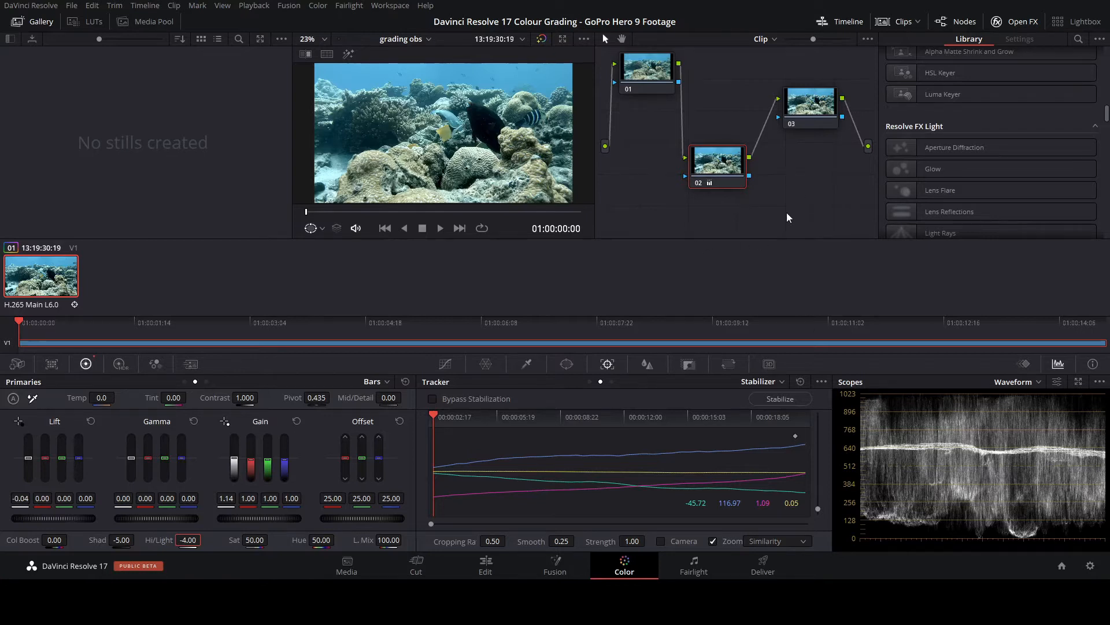
# Select node 03 for colour correction and switch the scope to Parade
pyautogui.click(806, 113)
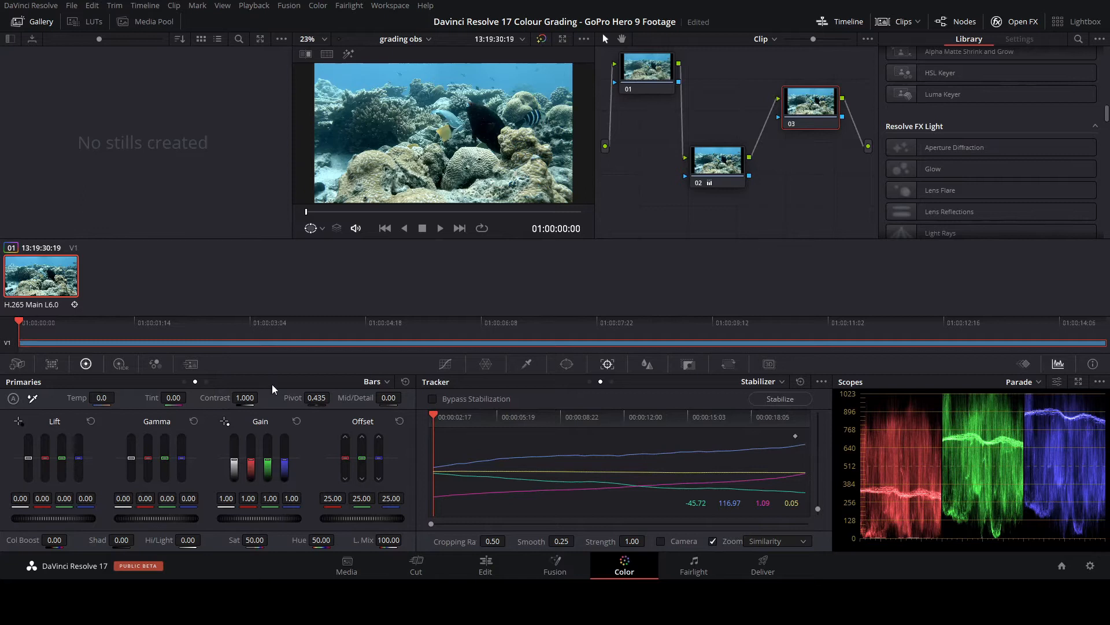
pyautogui.click(368, 382)
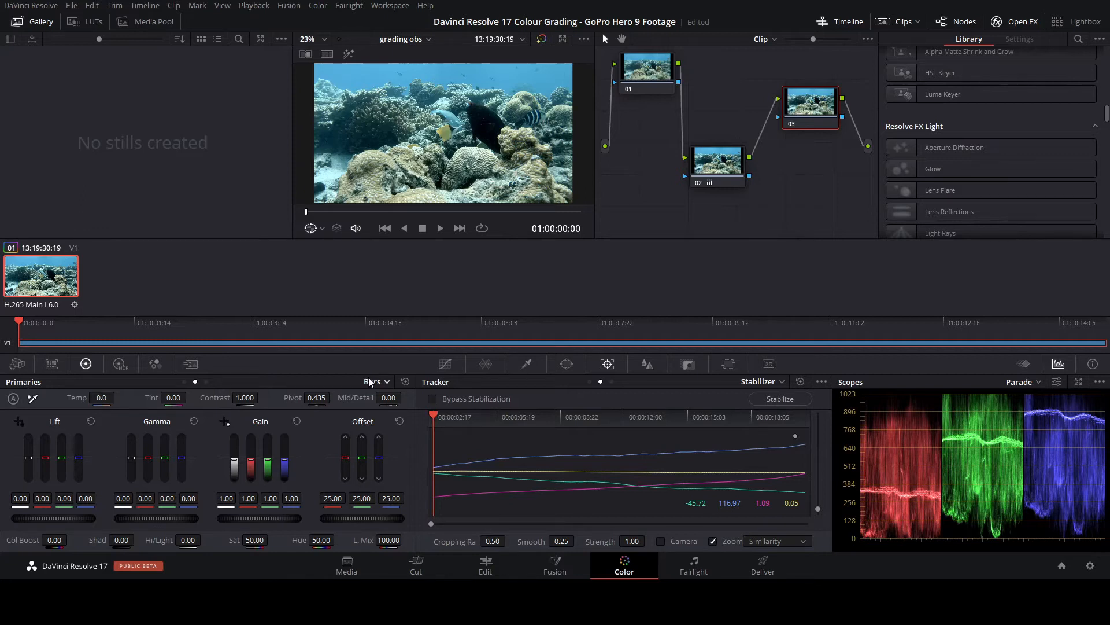
pyautogui.click(384, 404)
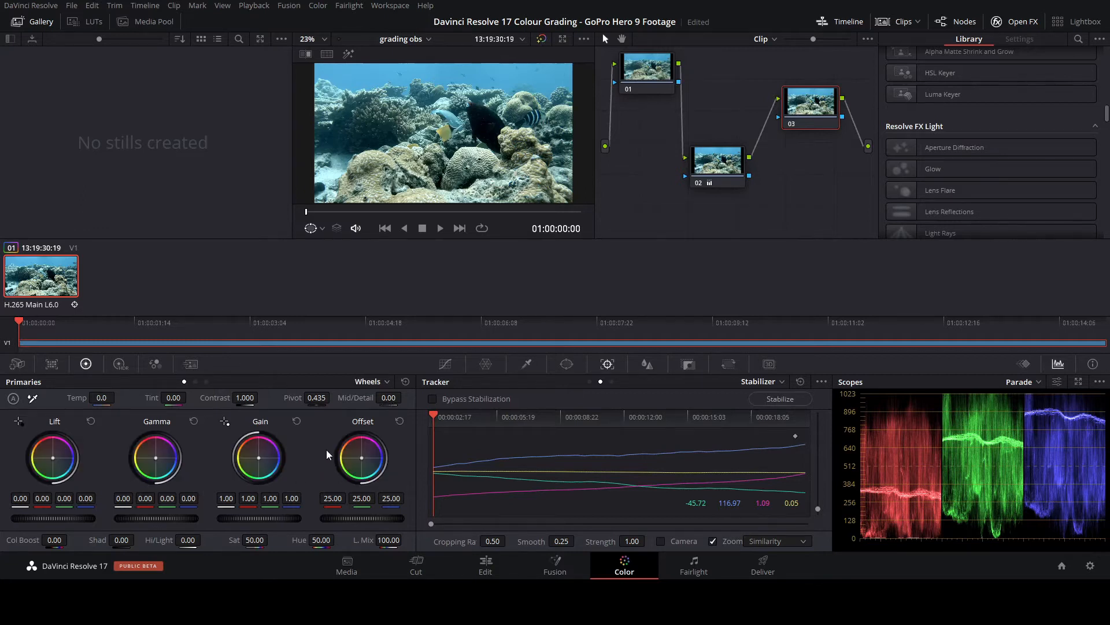
pyautogui.click(406, 414)
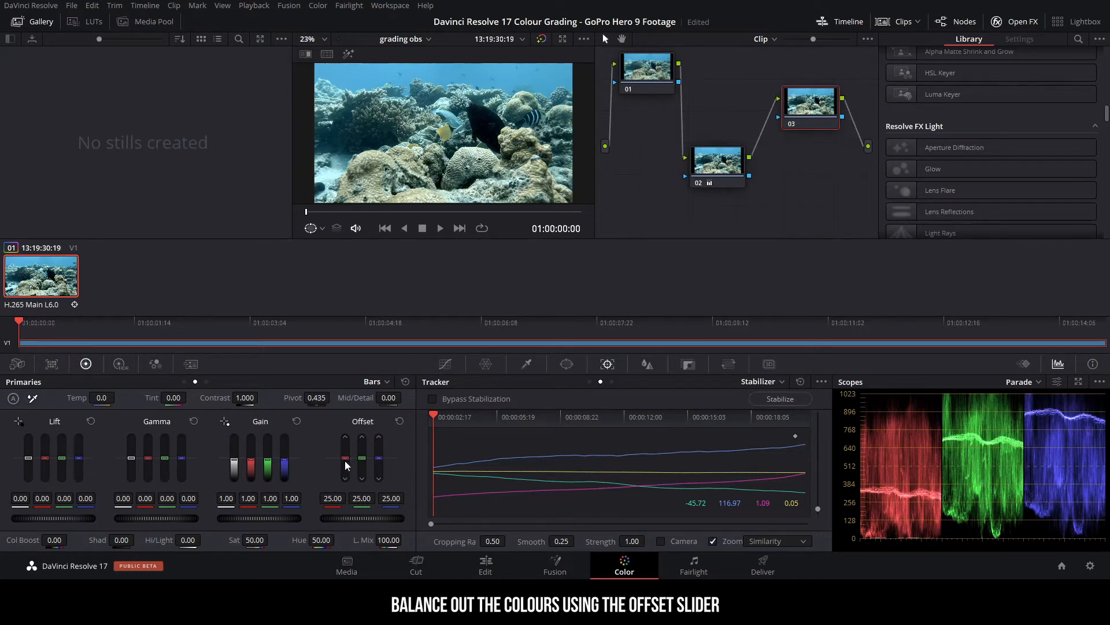
# Balance the colour channels on node 03 with Offset red 34.40, green 15.00 and blue 8.00
pyautogui.moveTo(344, 460); pyautogui.dragTo(345, 624)
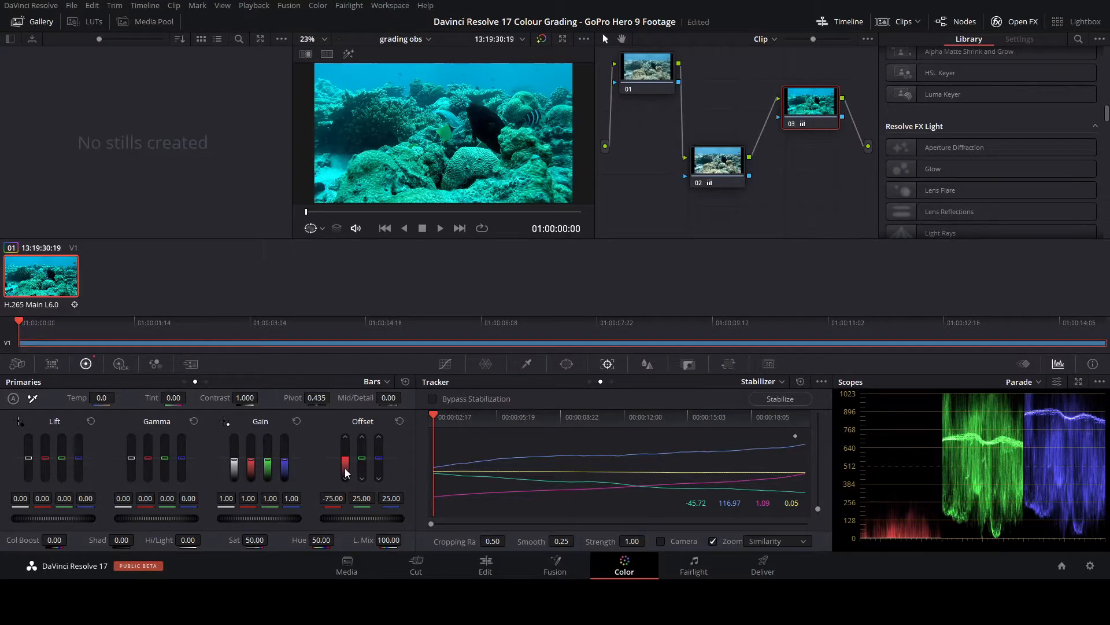
pyautogui.moveTo(344, 468); pyautogui.dragTo(346, 457)
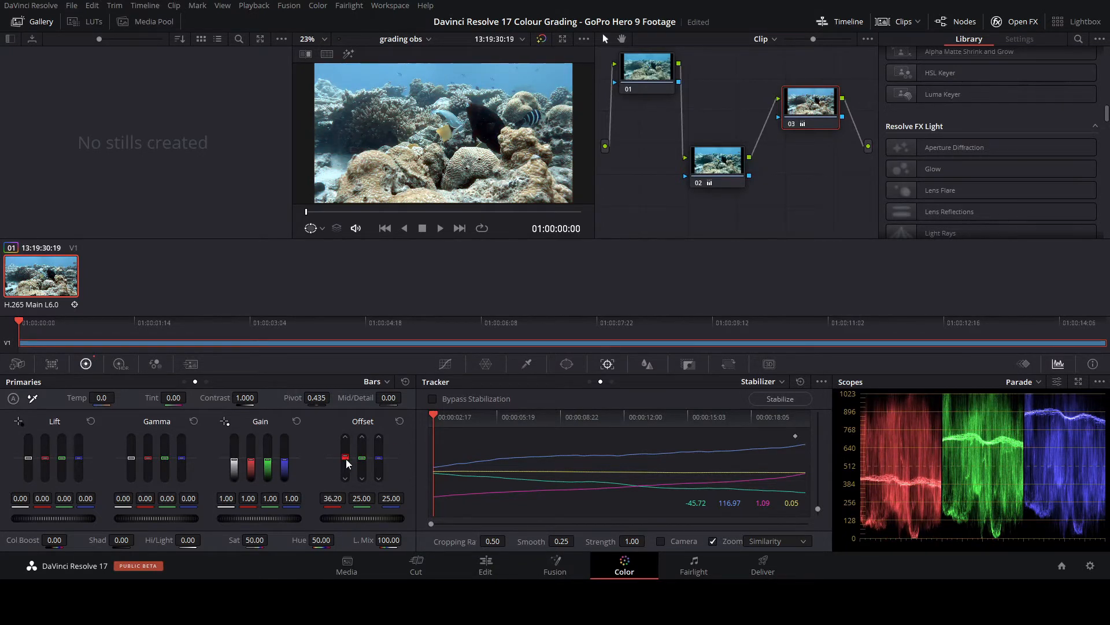
pyautogui.moveTo(362, 461); pyautogui.dragTo(379, 467)
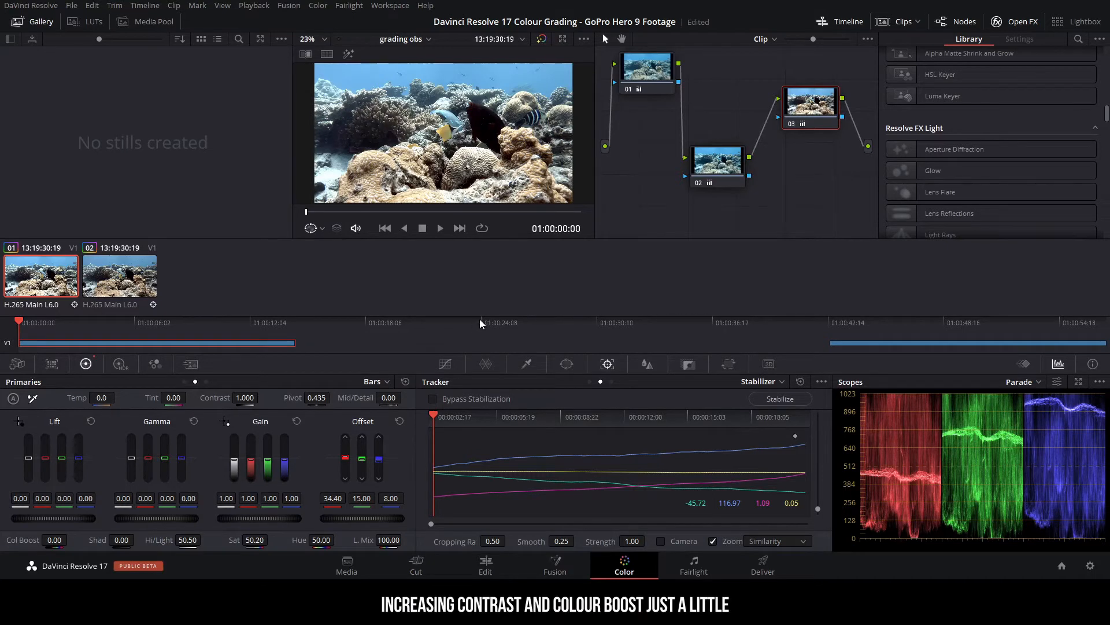
# Set node 03's Contrast to 1.116, Highlights to 57.50 and Colour Boost to 25.50, and increase its Midtone Detail
pyautogui.moveTo(245, 398); pyautogui.dragTo(262, 398)
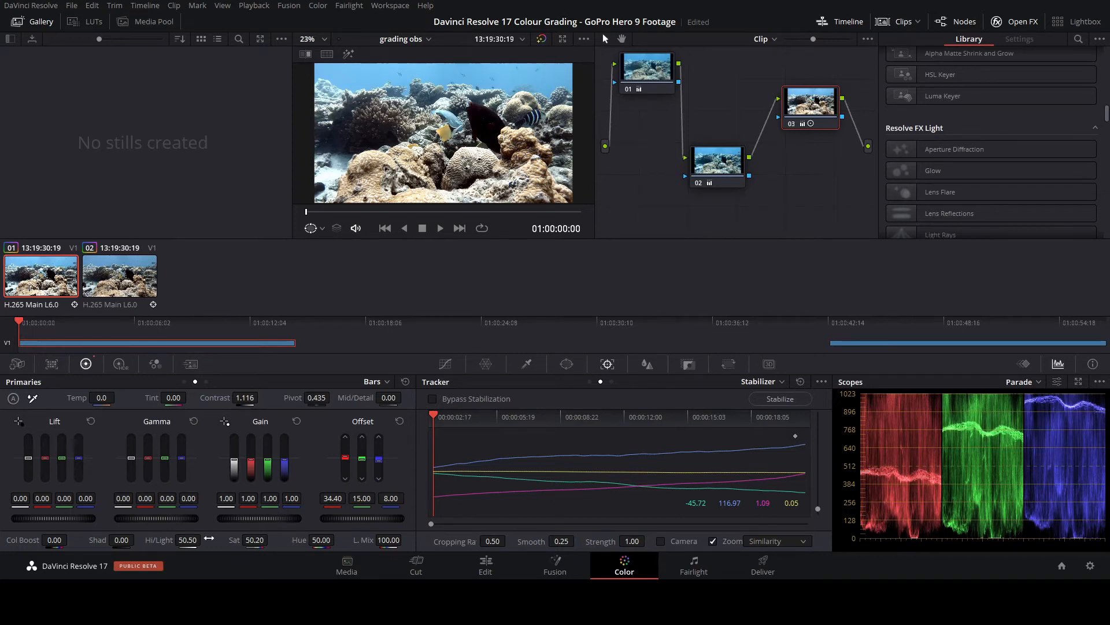
pyautogui.moveTo(189, 540)
pyautogui.mouseDown()
pyautogui.moveTo(204, 539)
pyautogui.moveTo(183, 542)
pyautogui.mouseUp()
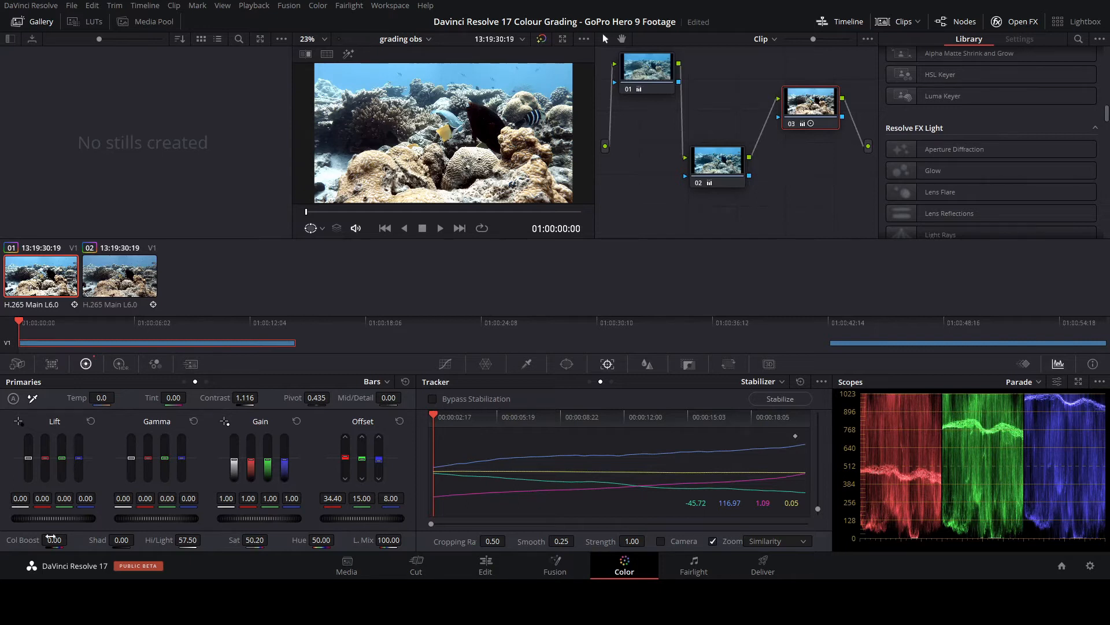
pyautogui.moveTo(54, 540); pyautogui.dragTo(70, 539)
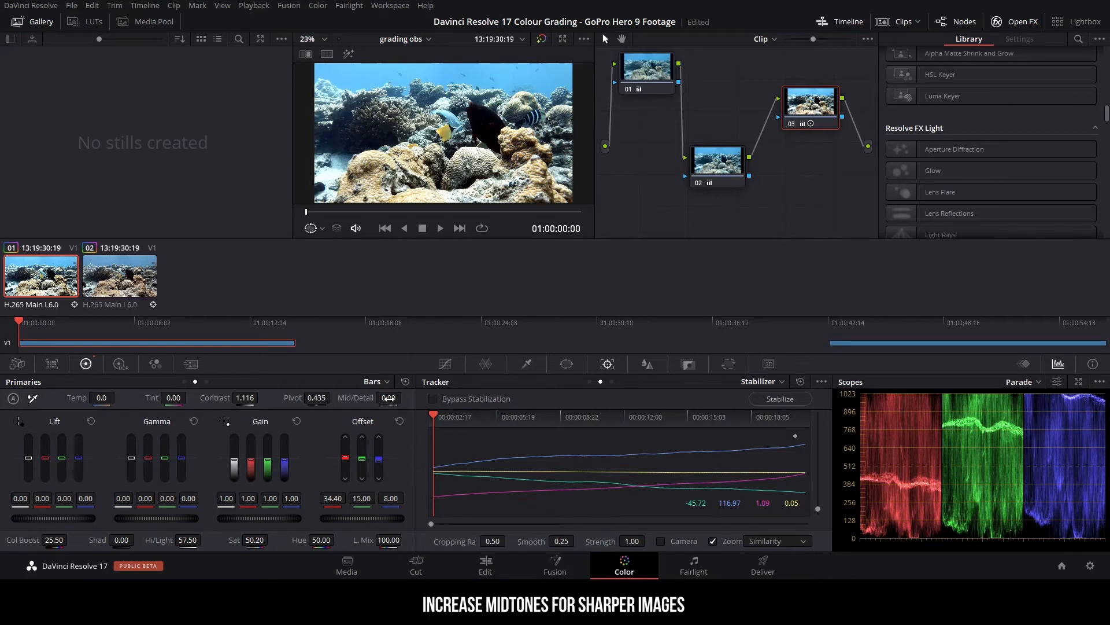
pyautogui.moveTo(389, 398)
pyautogui.mouseDown()
pyautogui.moveTo(416, 396)
pyautogui.moveTo(392, 415)
pyautogui.mouseUp()
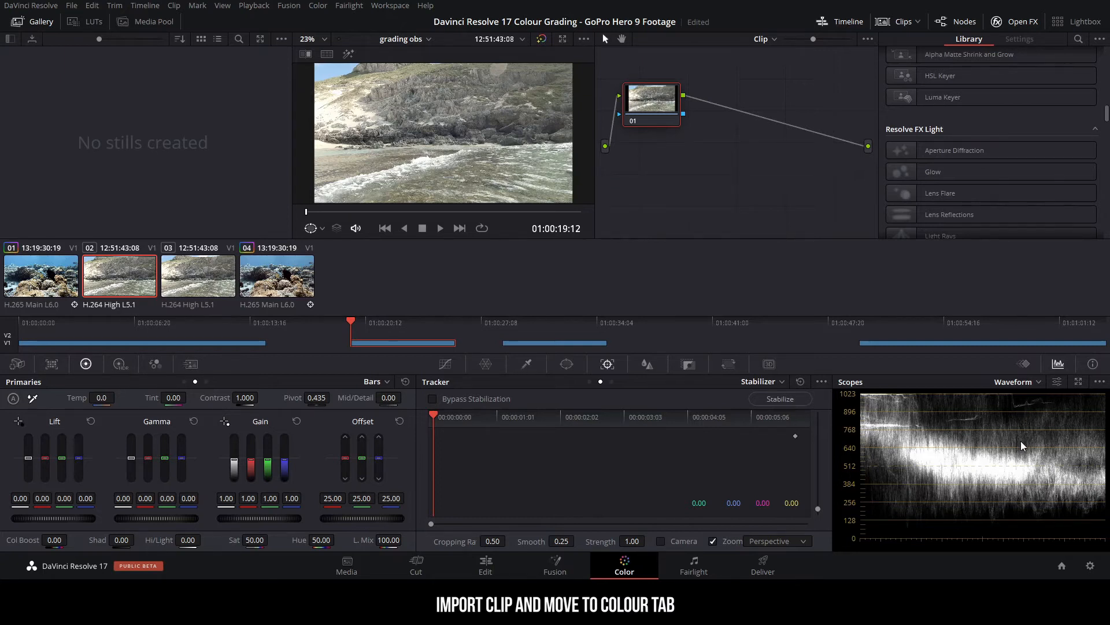
# Play the beach clip briefly to examine how its waveform is distributed
pyautogui.press('space')
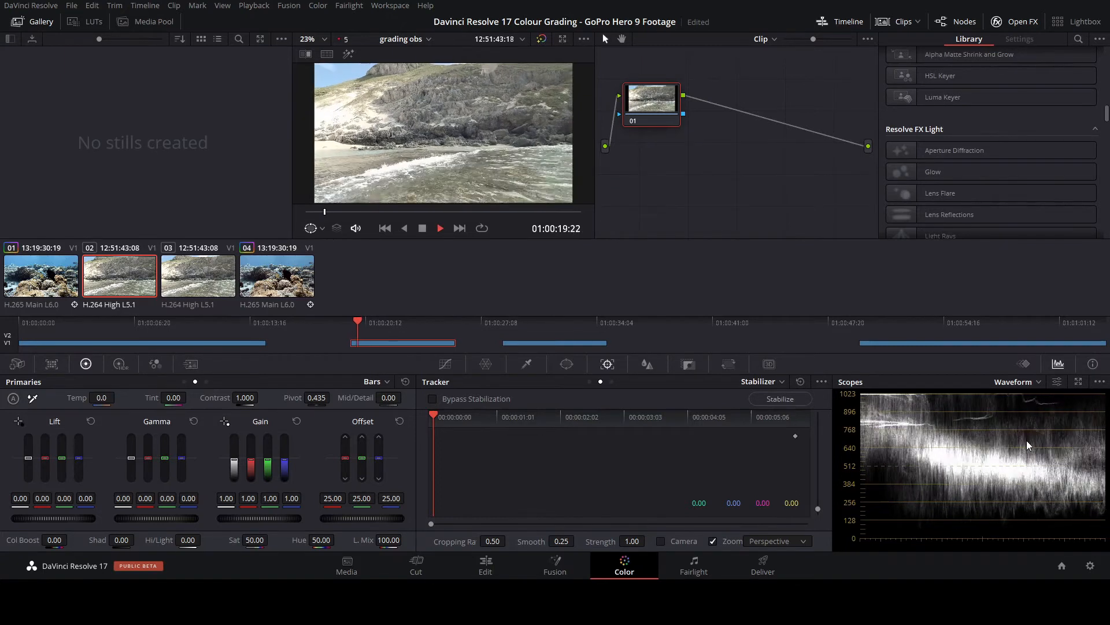
pyautogui.press('space')
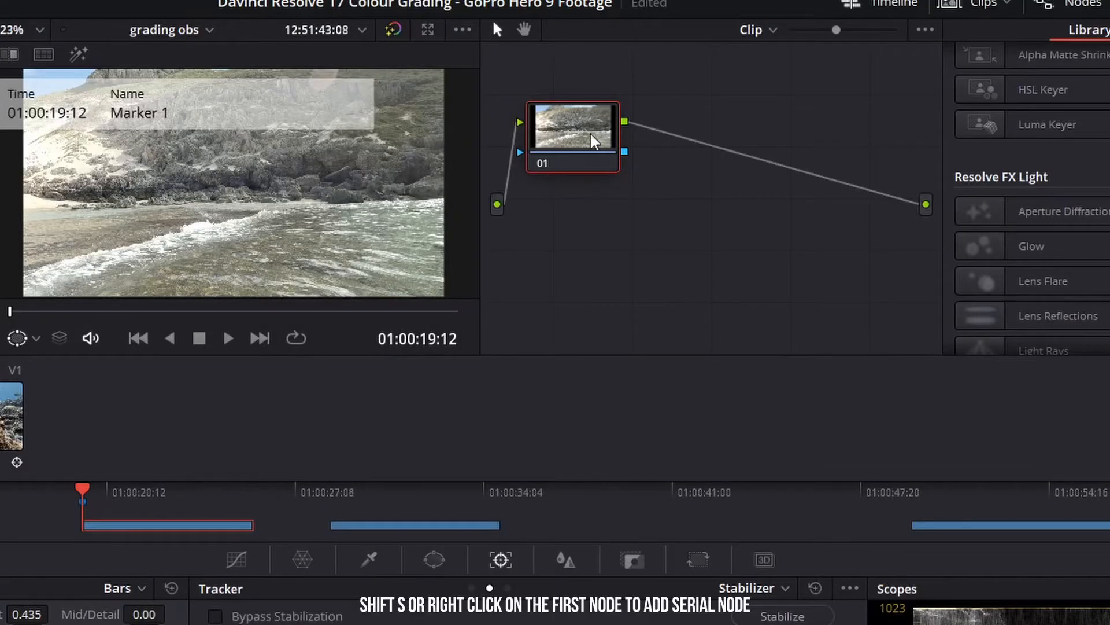
# Add two serial nodes to the beach clip and arrange the three nodes with 02 below 01 and 03
pyautogui.hotkey('shift', 's')
pyautogui.hotkey('shift', 's')
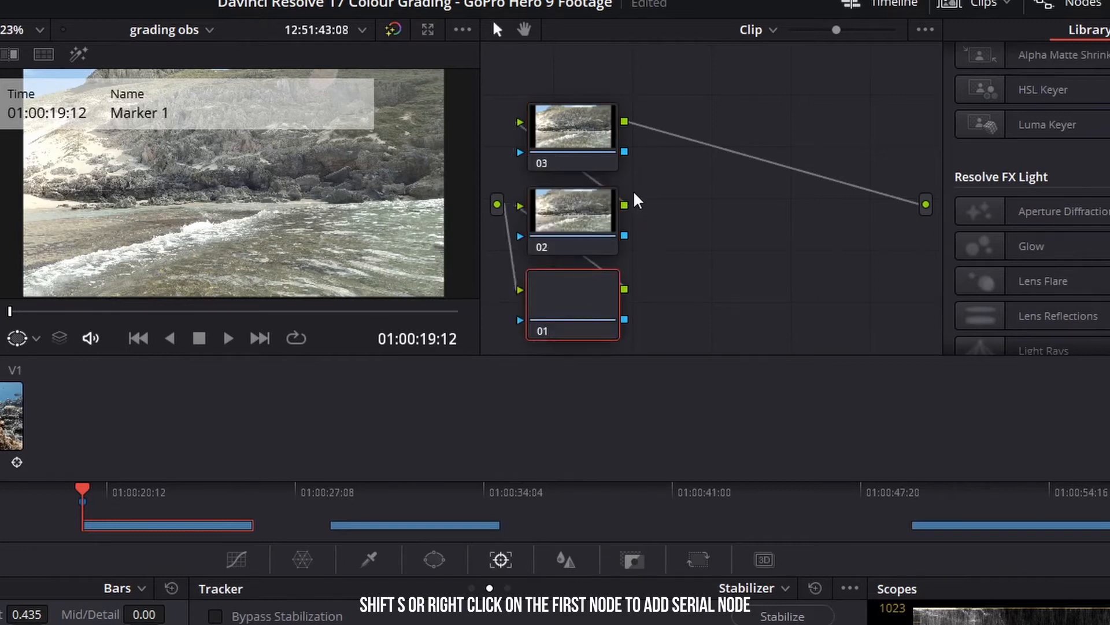
pyautogui.moveTo(575, 161); pyautogui.dragTo(829, 182)
pyautogui.moveTo(565, 243); pyautogui.dragTo(703, 213)
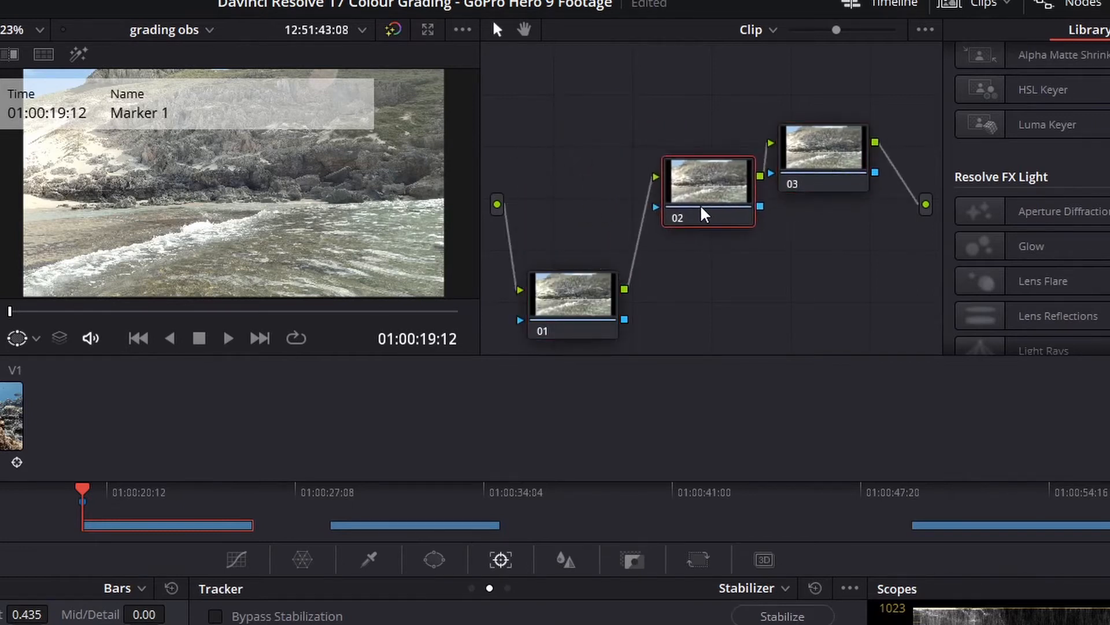
pyautogui.moveTo(588, 279); pyautogui.dragTo(558, 74)
pyautogui.moveTo(716, 178); pyautogui.dragTo(646, 252)
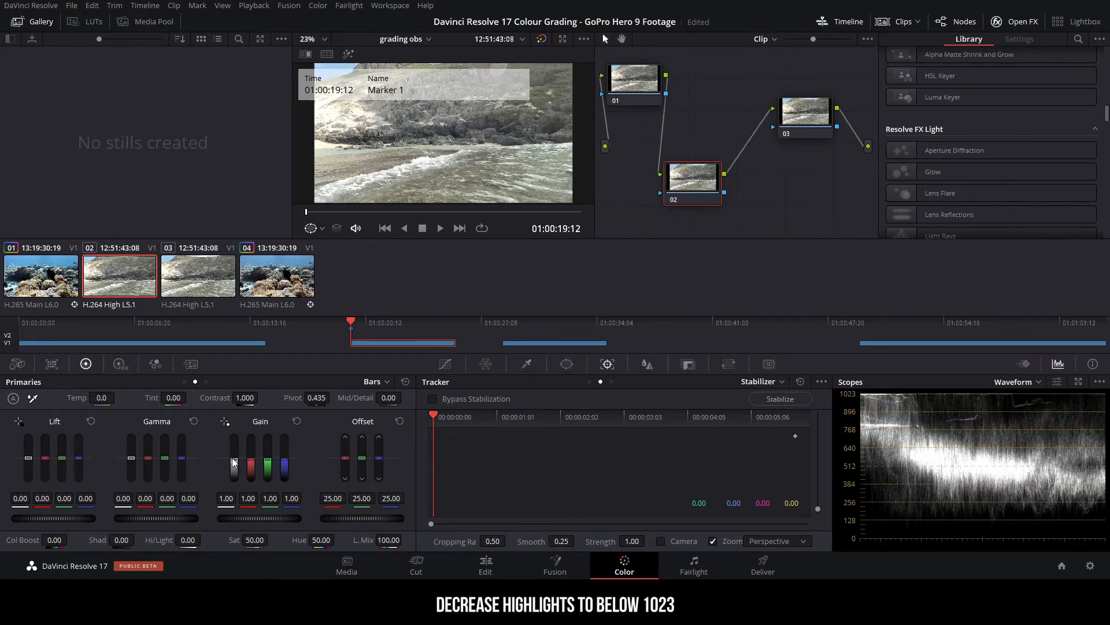
# Set node 02's master Gain to 0.89 and master Lift to -0.06 on the beach clip
pyautogui.moveTo(233, 463); pyautogui.dragTo(233, 475)
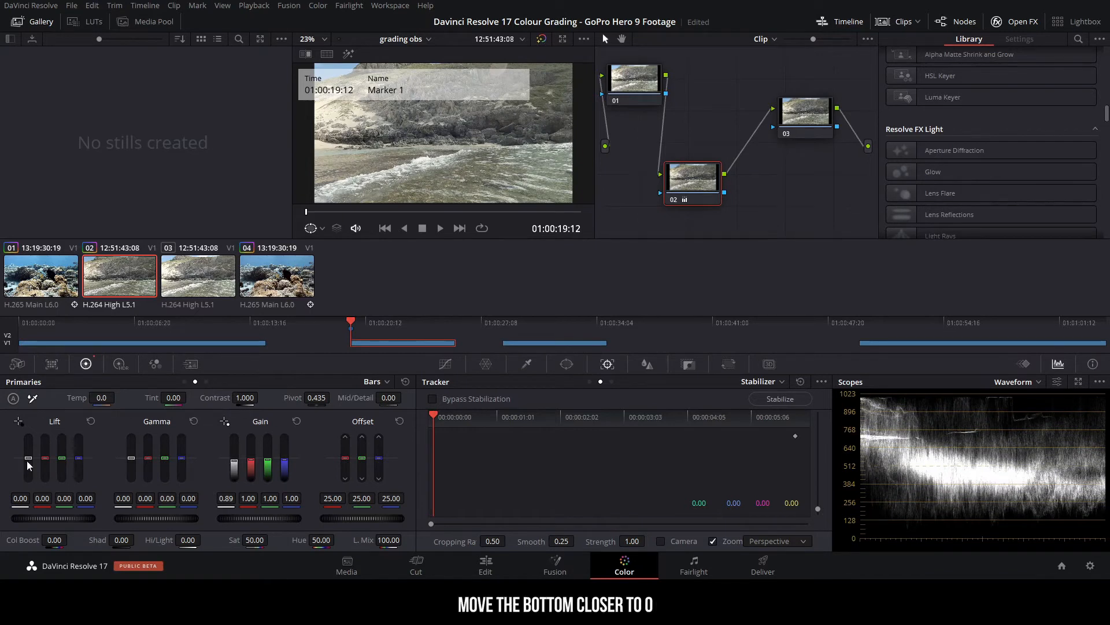
pyautogui.moveTo(28, 461); pyautogui.dragTo(28, 469)
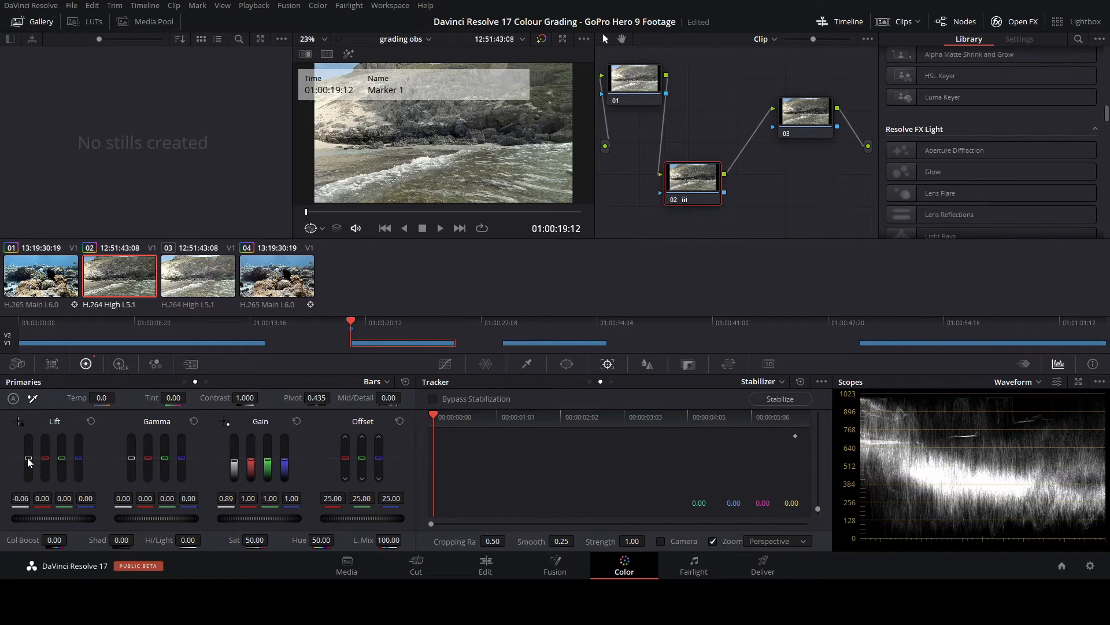
# Set node 02's Midtone Detail to 62.50 on the beach clip, using a frame that shows both sand and rocks
pyautogui.press('space')
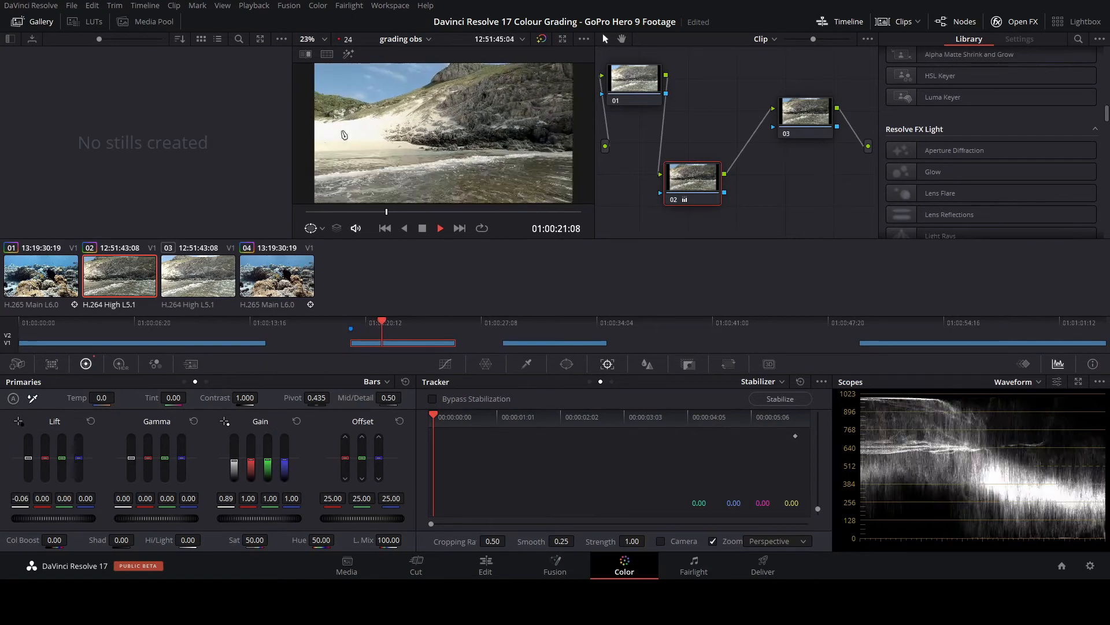
pyautogui.press('space')
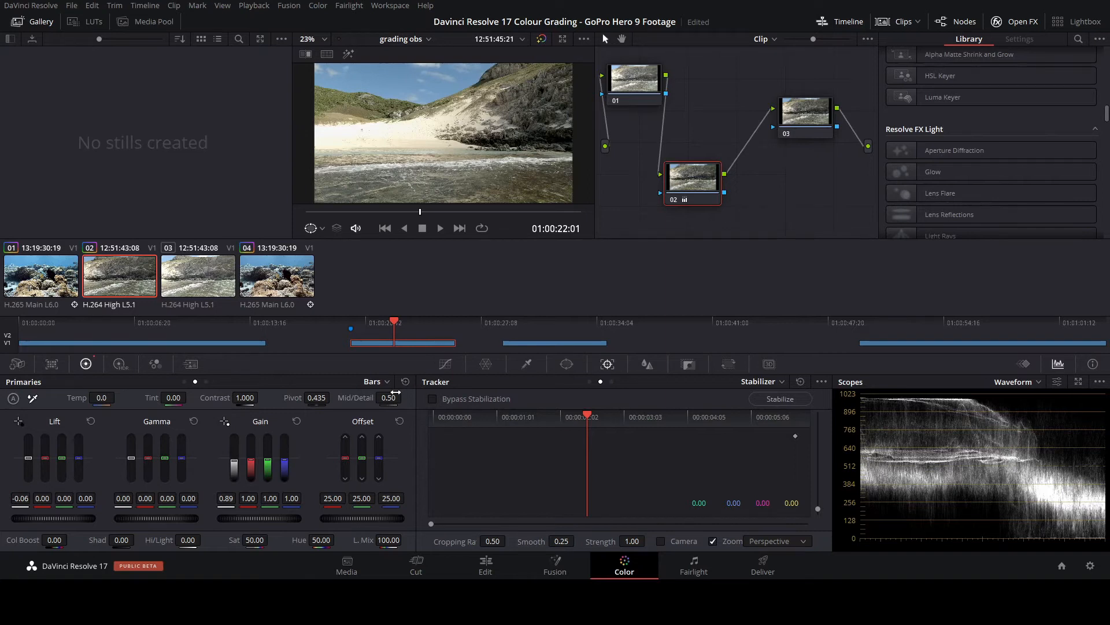
pyautogui.moveTo(396, 393)
pyautogui.mouseDown()
pyautogui.moveTo(419, 397)
pyautogui.moveTo(387, 386)
pyautogui.mouseUp()
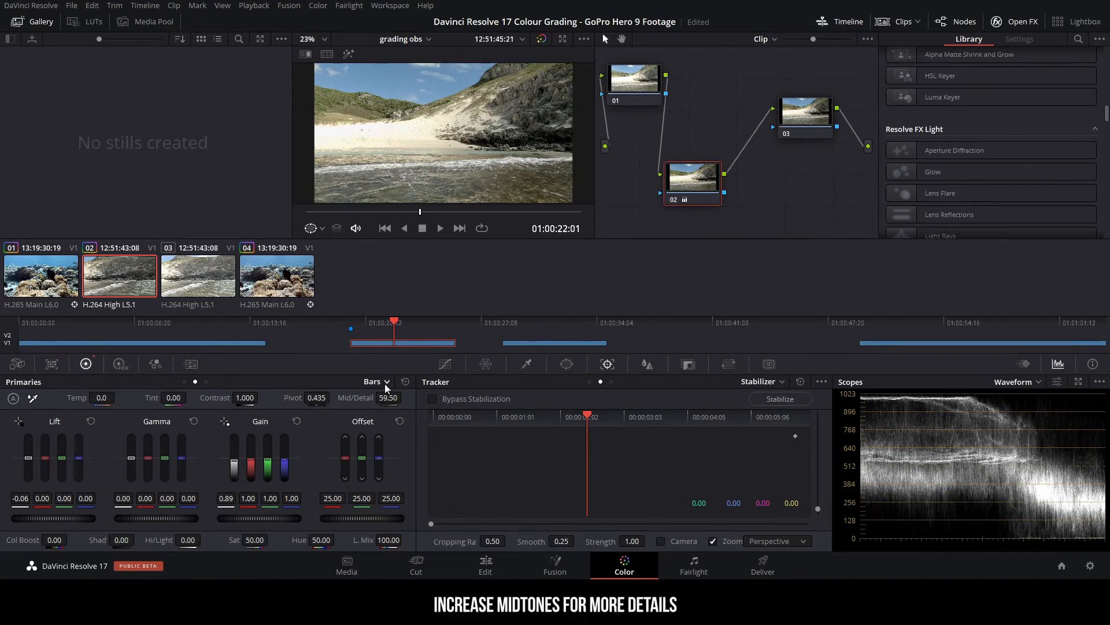
pyautogui.moveTo(420, 218); pyautogui.dragTo(402, 219)
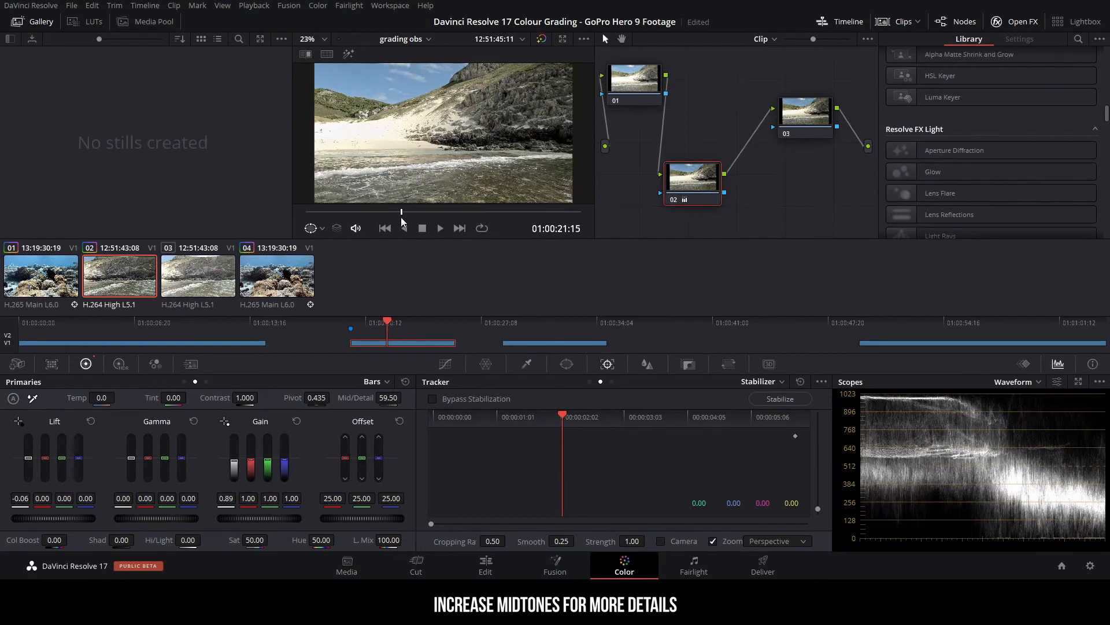
pyautogui.scroll(1, 405, 397)
pyautogui.scroll(2, 405, 397)
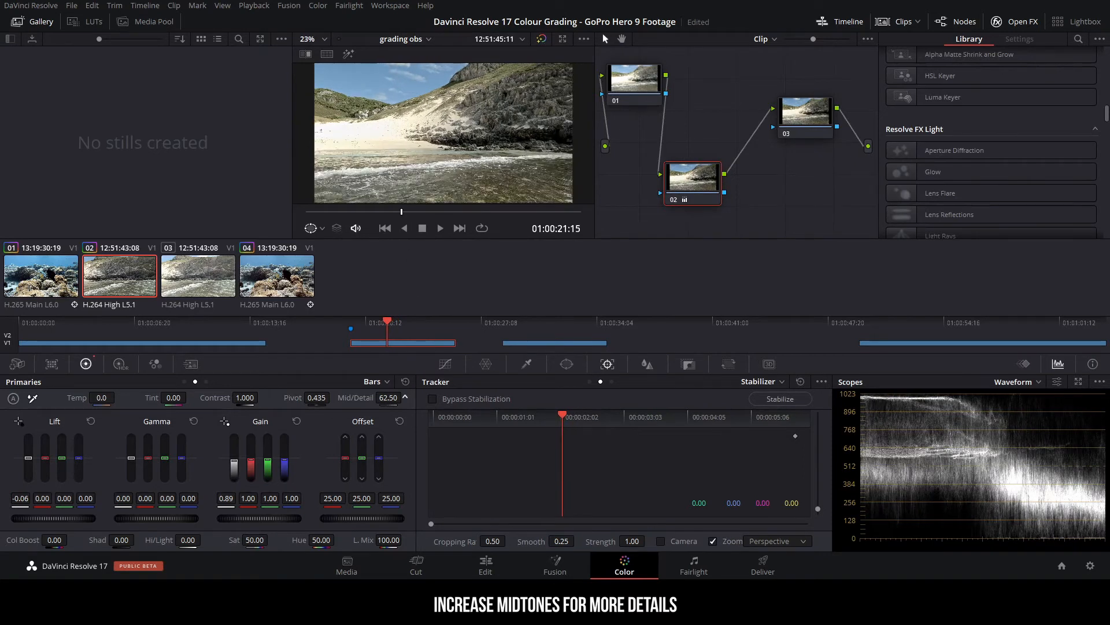
# Set node 02's Contrast to 1.080 and raise its master Gain slightly
pyautogui.scroll(3, 262, 396)
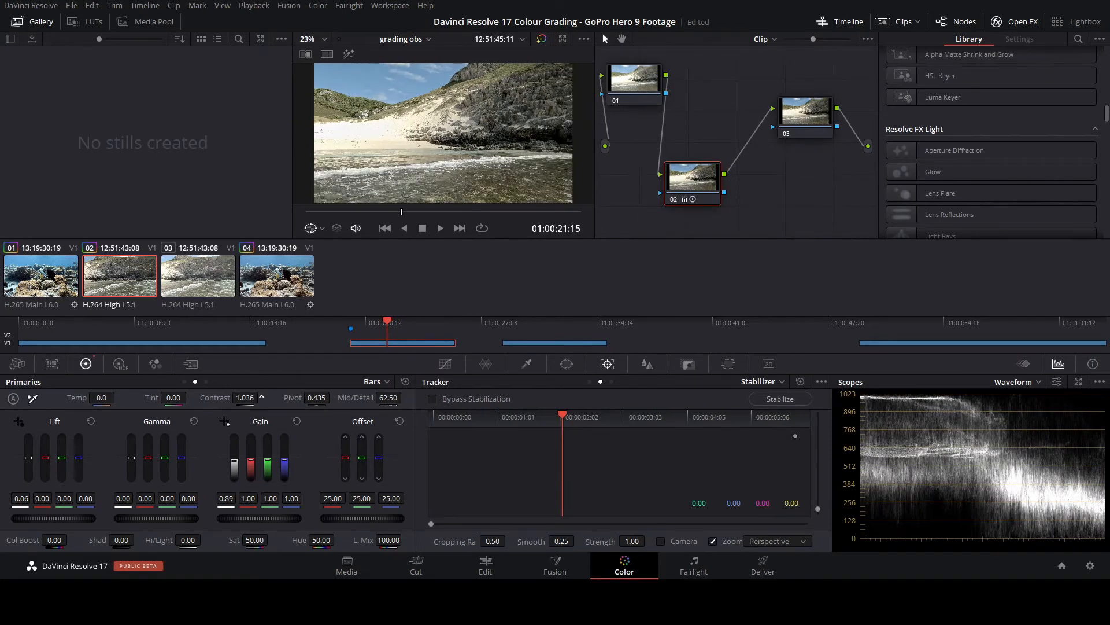
pyautogui.scroll(4, 261, 397)
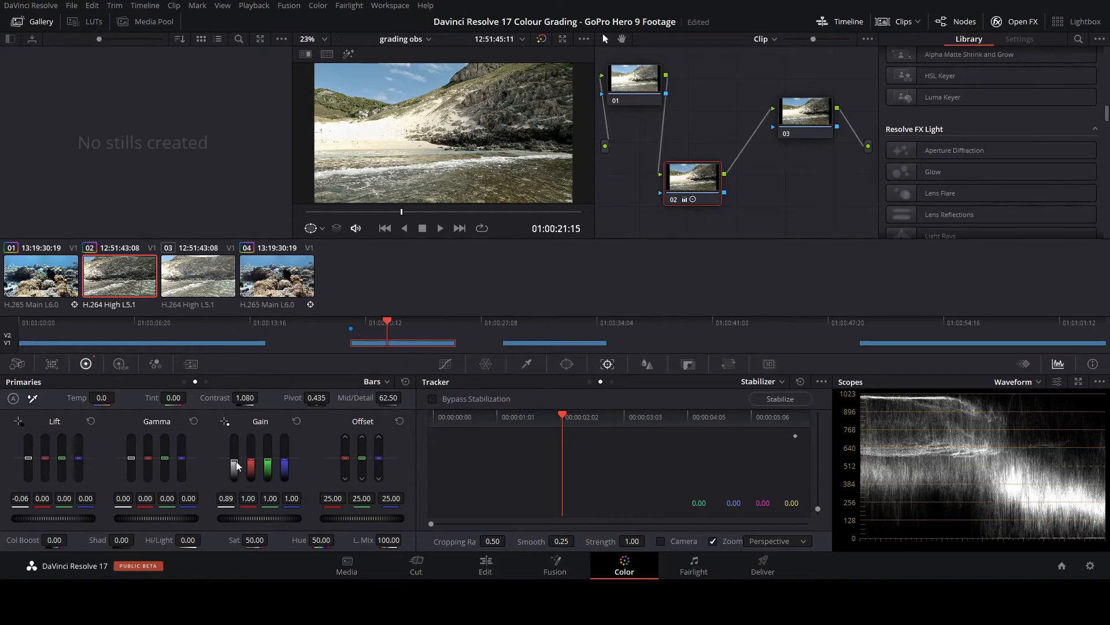
pyautogui.moveTo(234, 461); pyautogui.dragTo(236, 457)
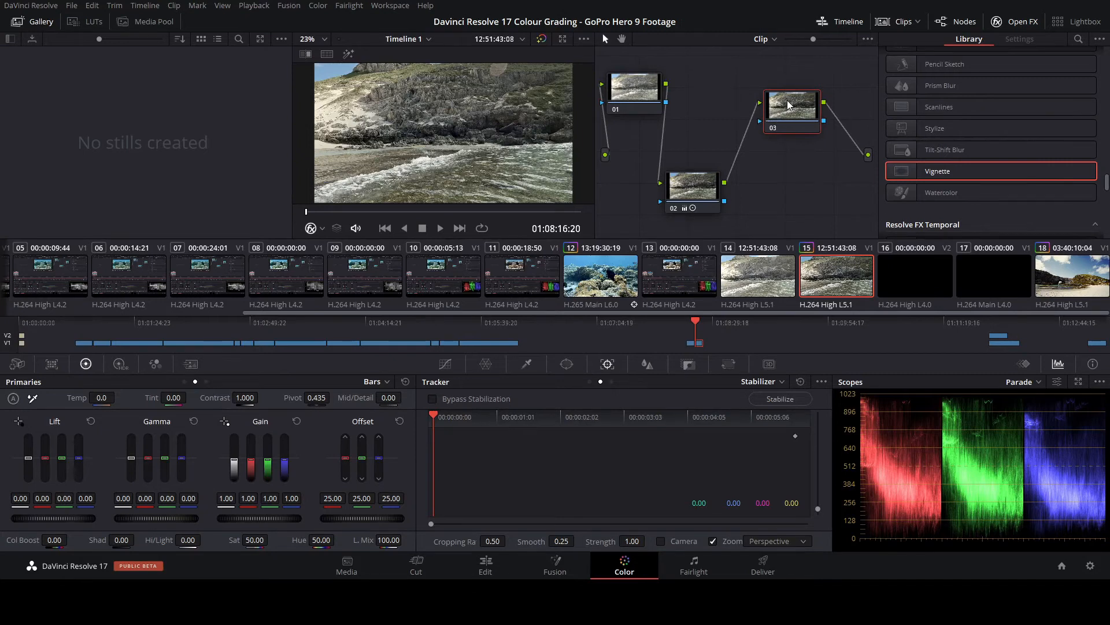
# Set node 03's Temp to 400.0, master Gain to 0.98, Contrast to 1.004, Shadows to -3.50 and Highlights to -24.00
pyautogui.click(789, 102)
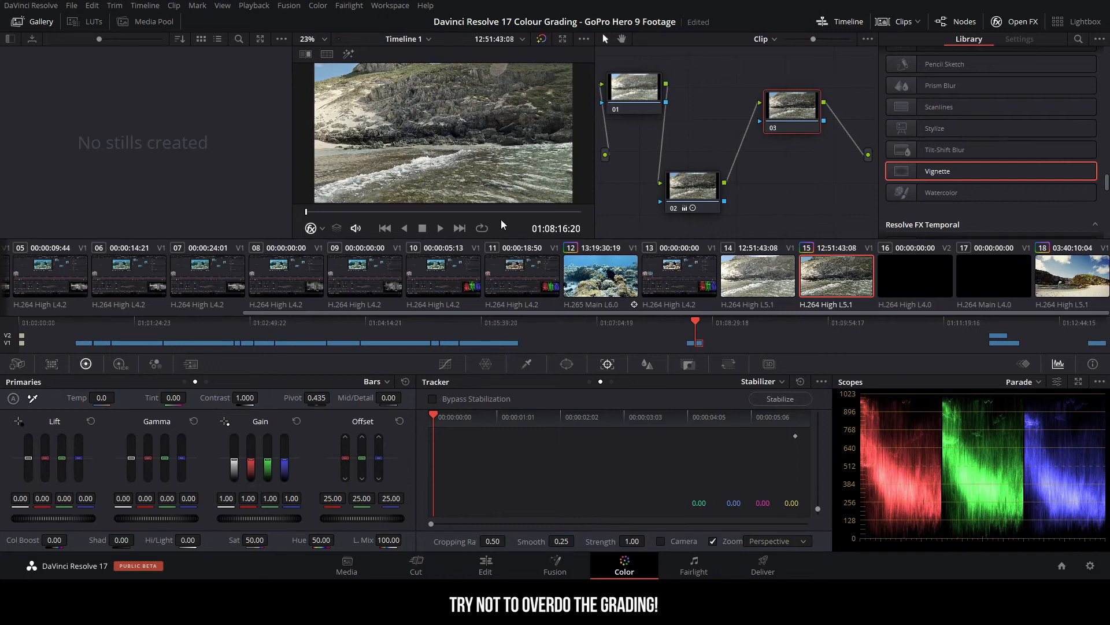
pyautogui.moveTo(372, 212); pyautogui.dragTo(390, 212)
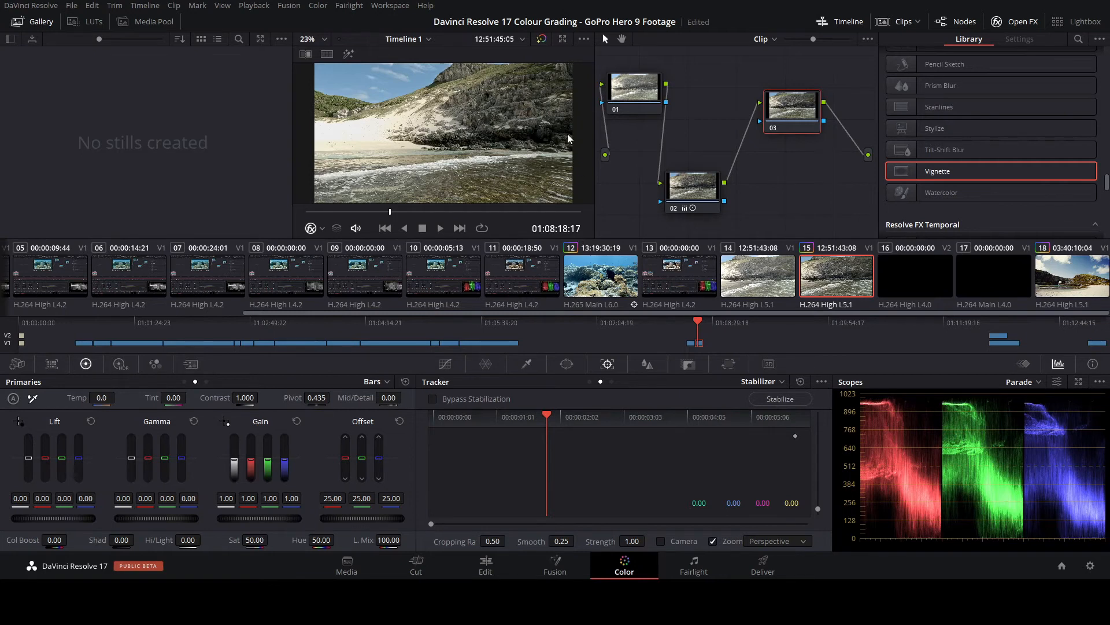
pyautogui.click(408, 212)
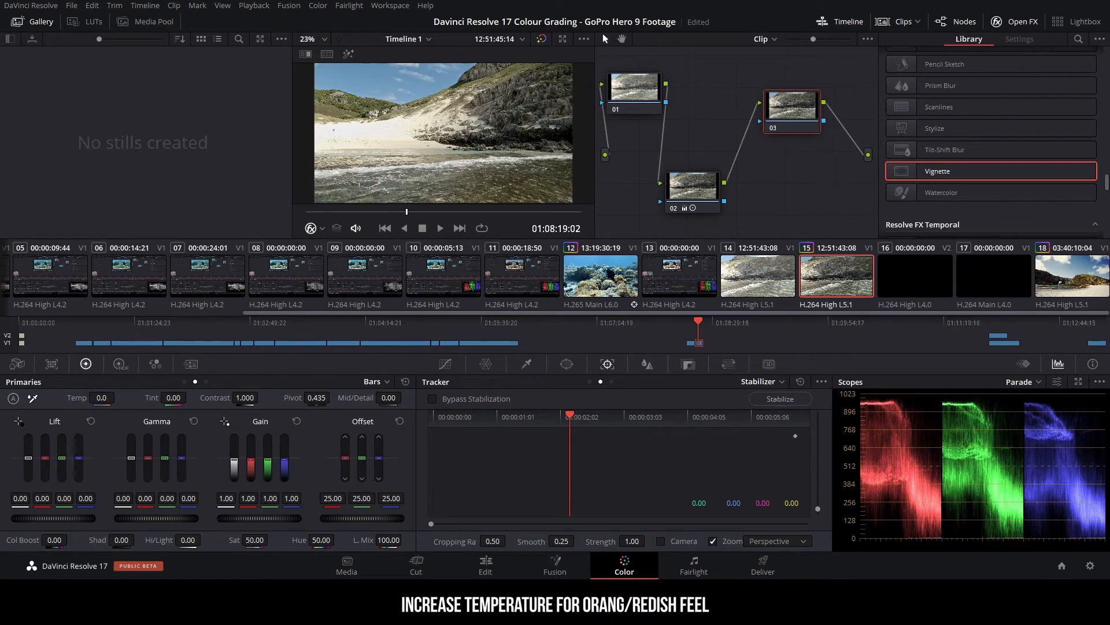
pyautogui.moveTo(101, 398); pyautogui.dragTo(118, 397)
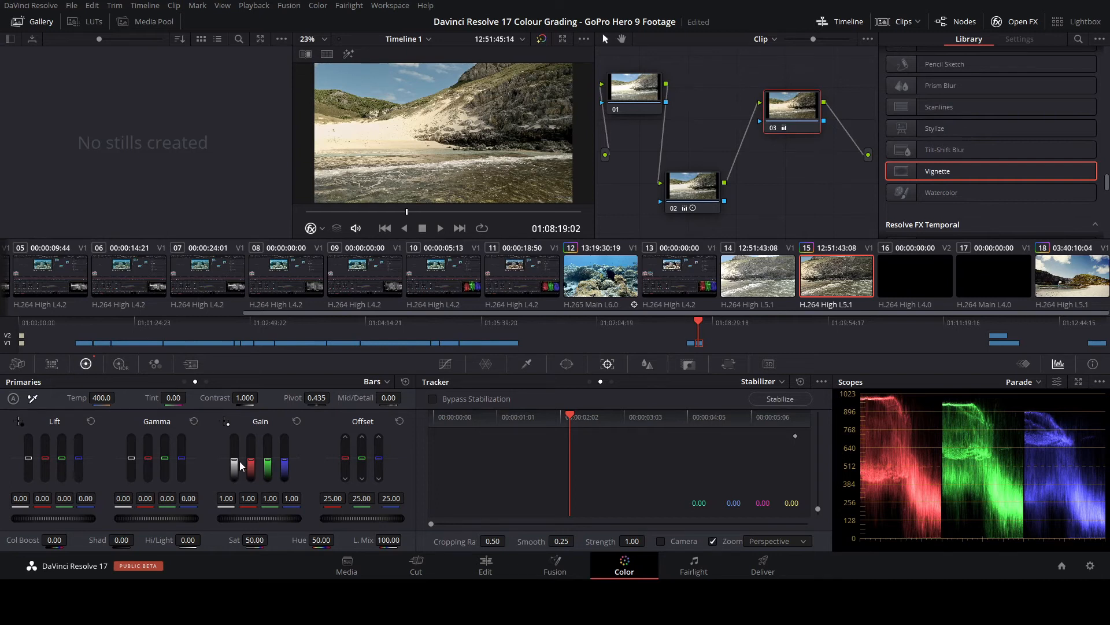
pyautogui.moveTo(233, 463); pyautogui.dragTo(233, 466)
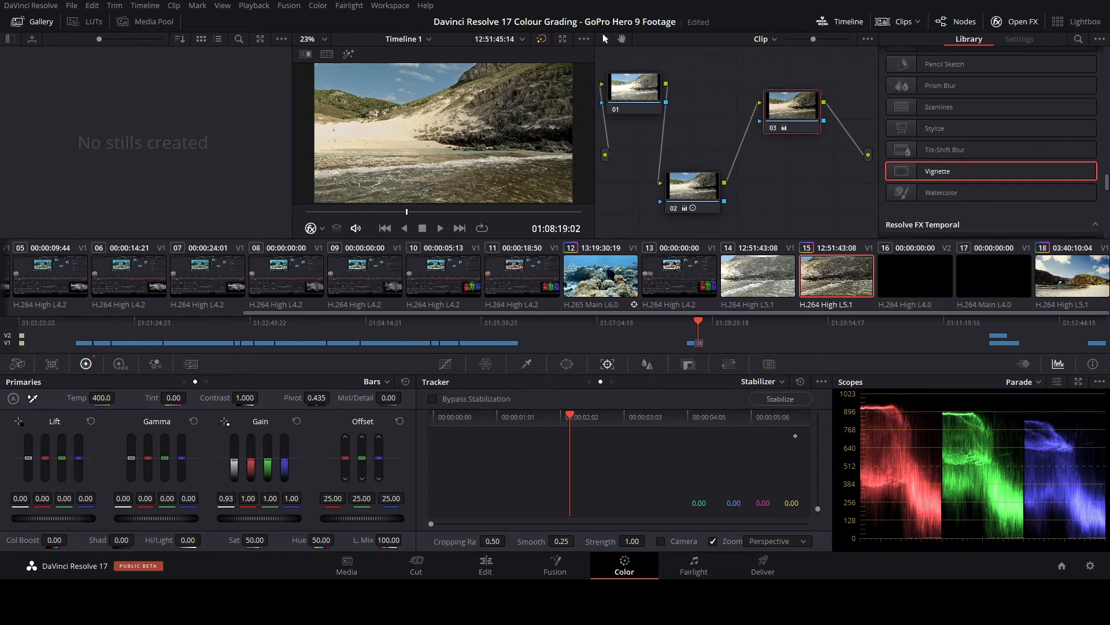
pyautogui.moveTo(188, 540); pyautogui.dragTo(118, 540)
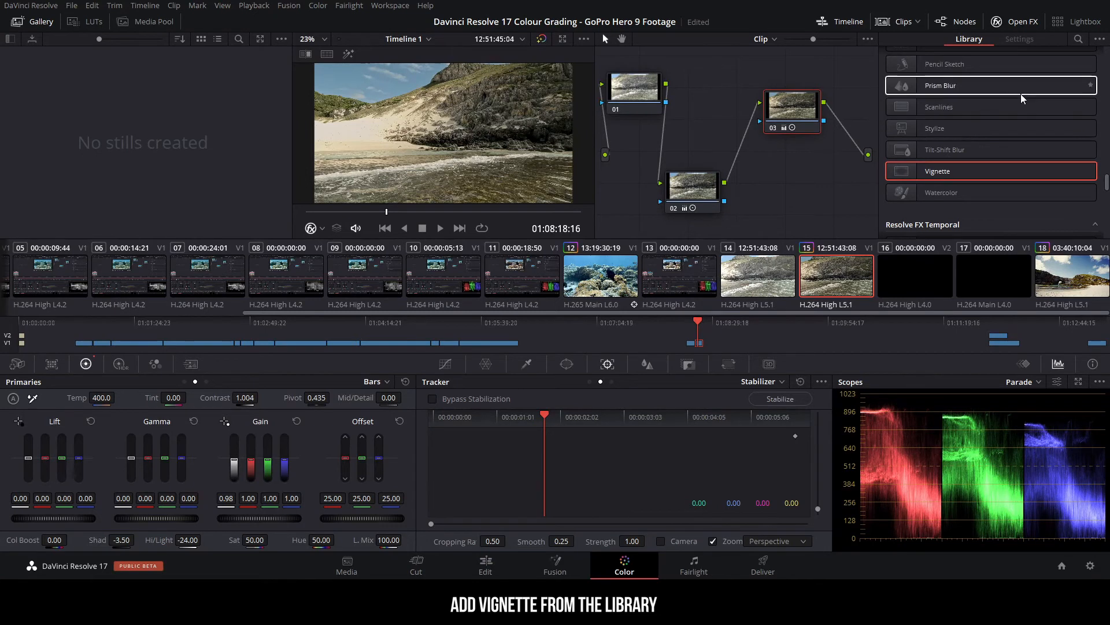
# Apply the Vignette effect to node 03 and set its Size to 1.000
pyautogui.scroll(8, 1023, 99)
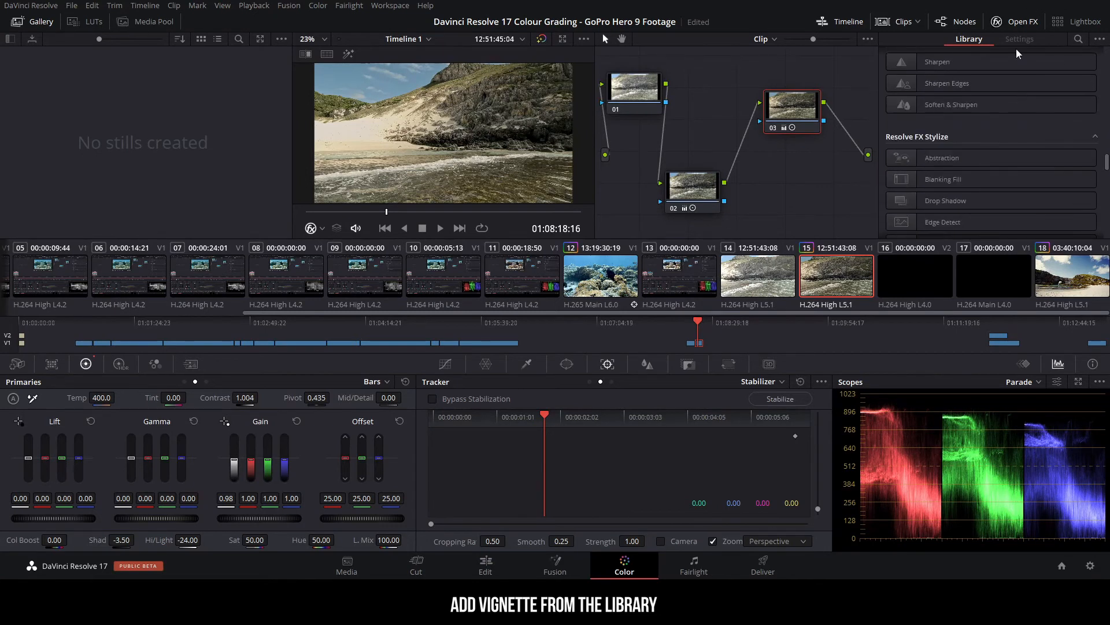
pyautogui.scroll(-6, 1010, 93)
pyautogui.scroll(3, 1009, 93)
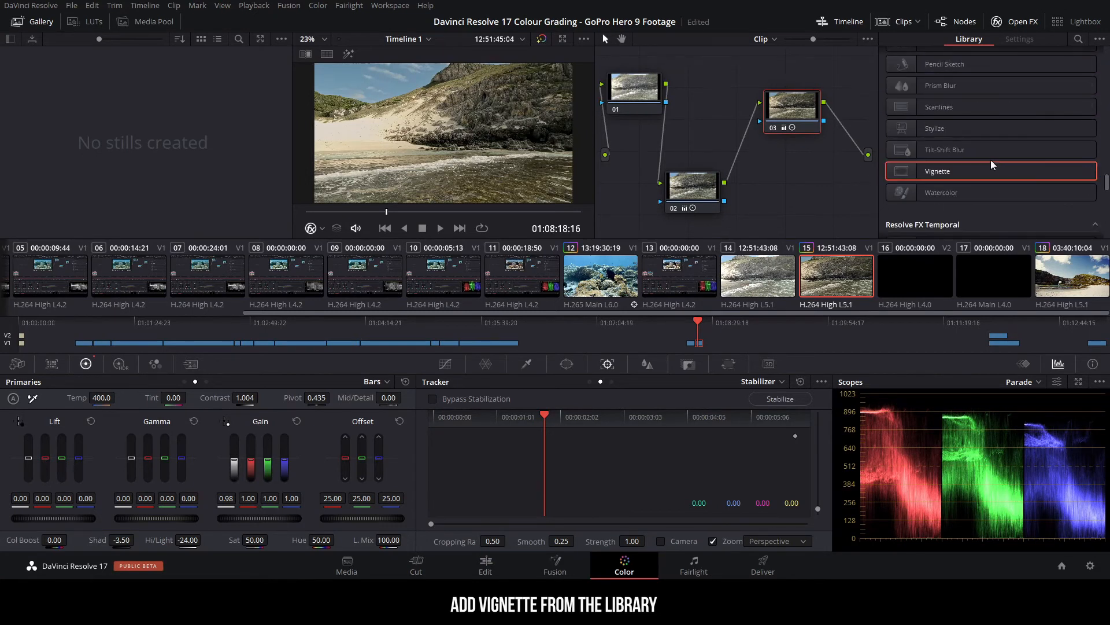
pyautogui.moveTo(979, 171); pyautogui.dragTo(801, 113)
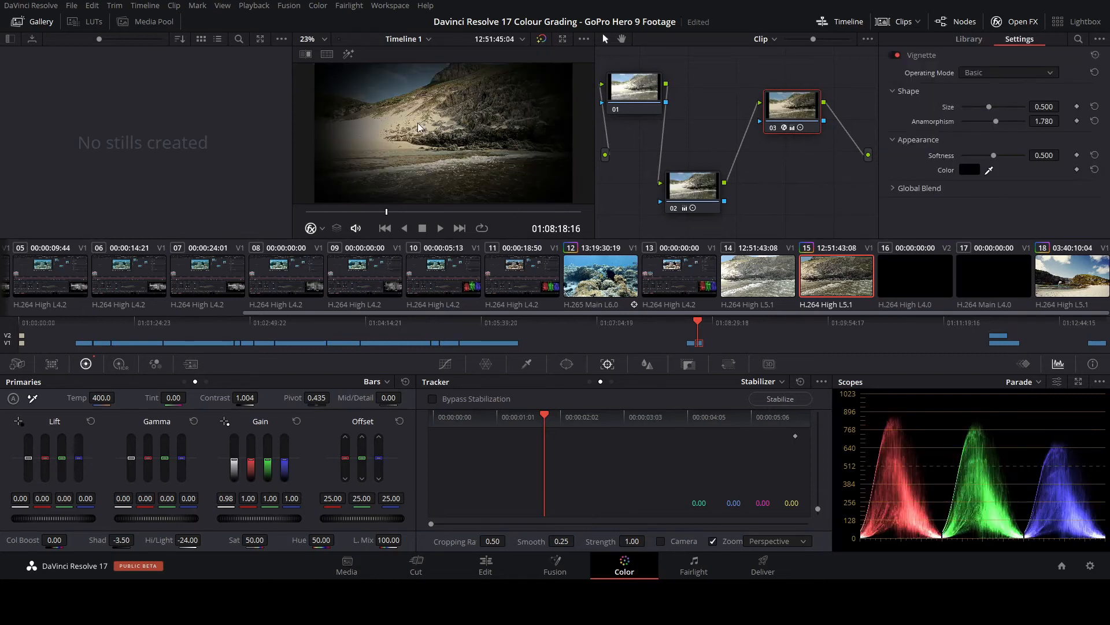
pyautogui.moveTo(989, 107); pyautogui.dragTo(1033, 109)
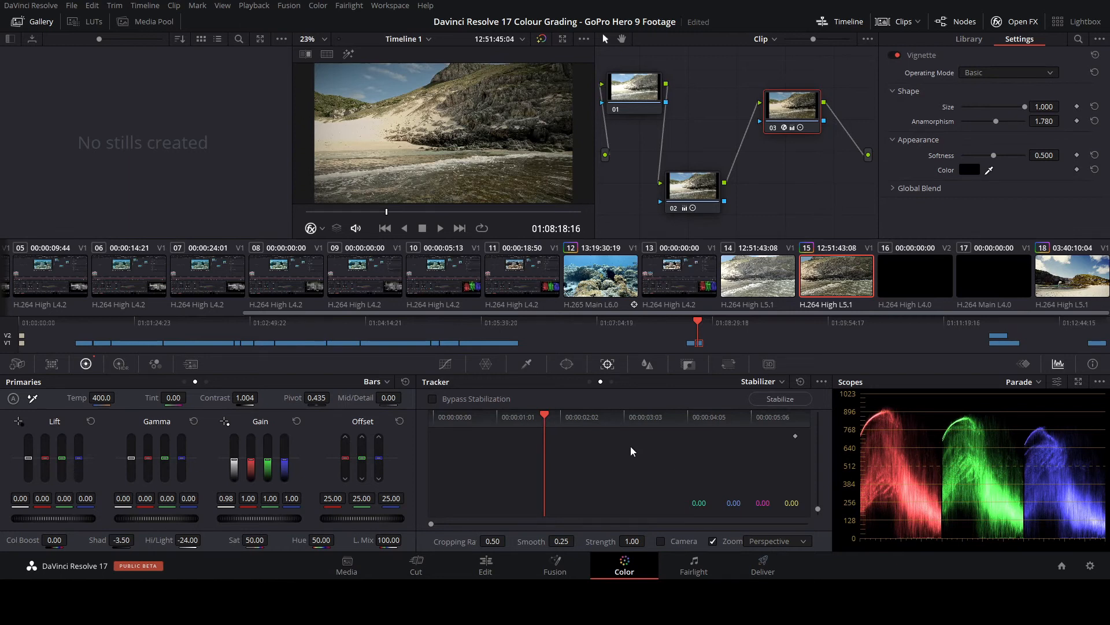
# Set node 03's Saturation to 41.60 and play the clip briefly to review the look
pyautogui.moveTo(254, 539); pyautogui.dragTo(245, 539)
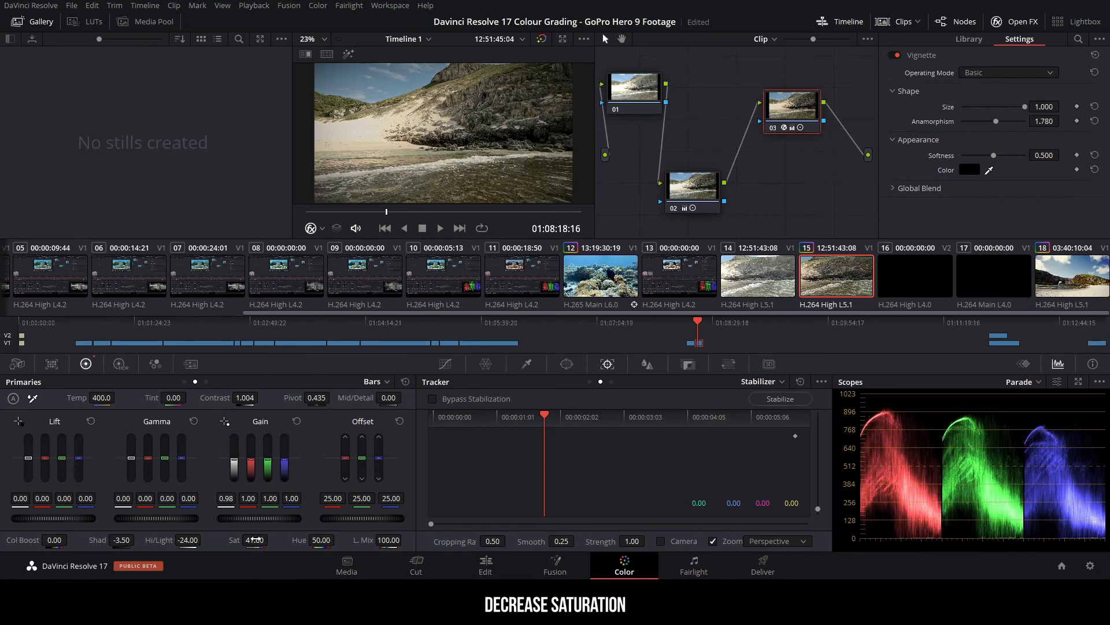
pyautogui.click(440, 228)
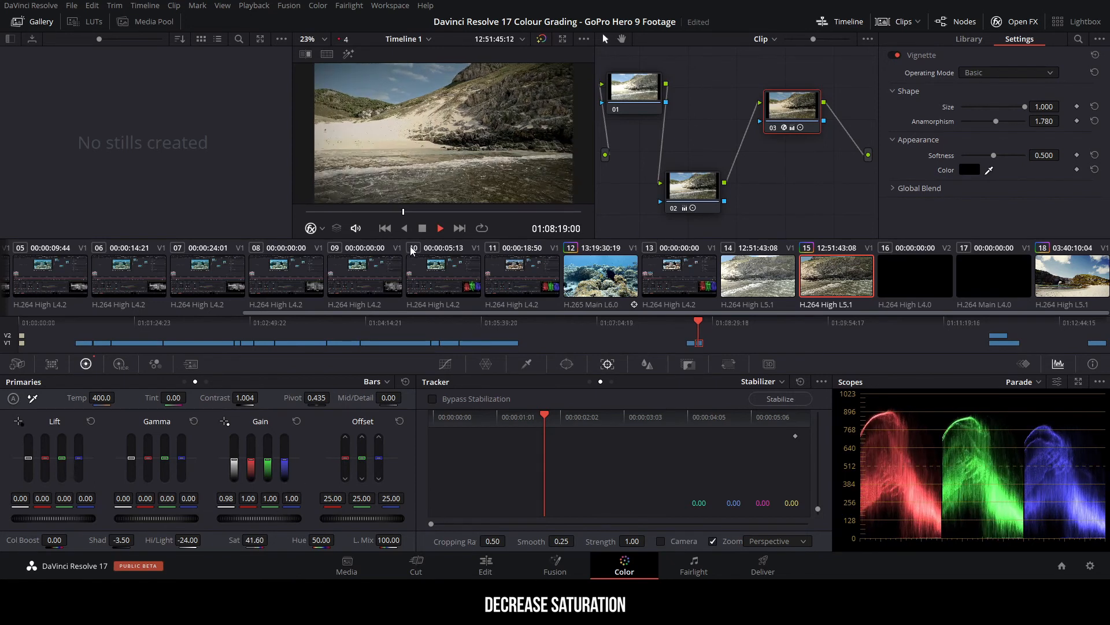
pyautogui.click(423, 228)
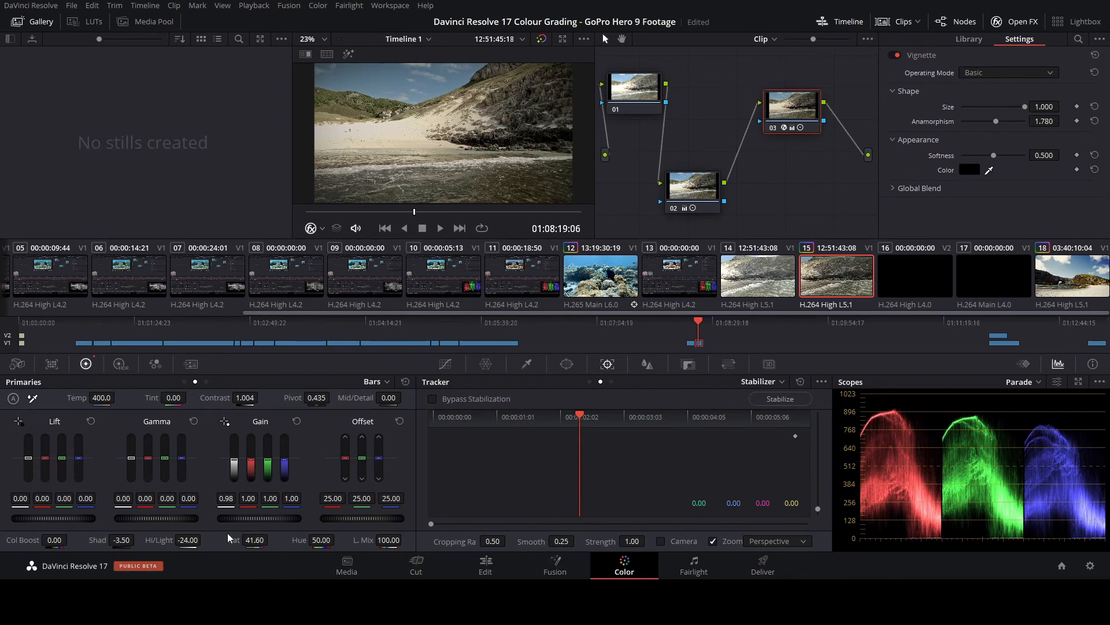
# Set node 03's Highlights to -38.00, master Gain to 1.04, Contrast to 1.092 and Midtone Detail to 8.50, and play the clip
pyautogui.moveTo(197, 540); pyautogui.dragTo(180, 540)
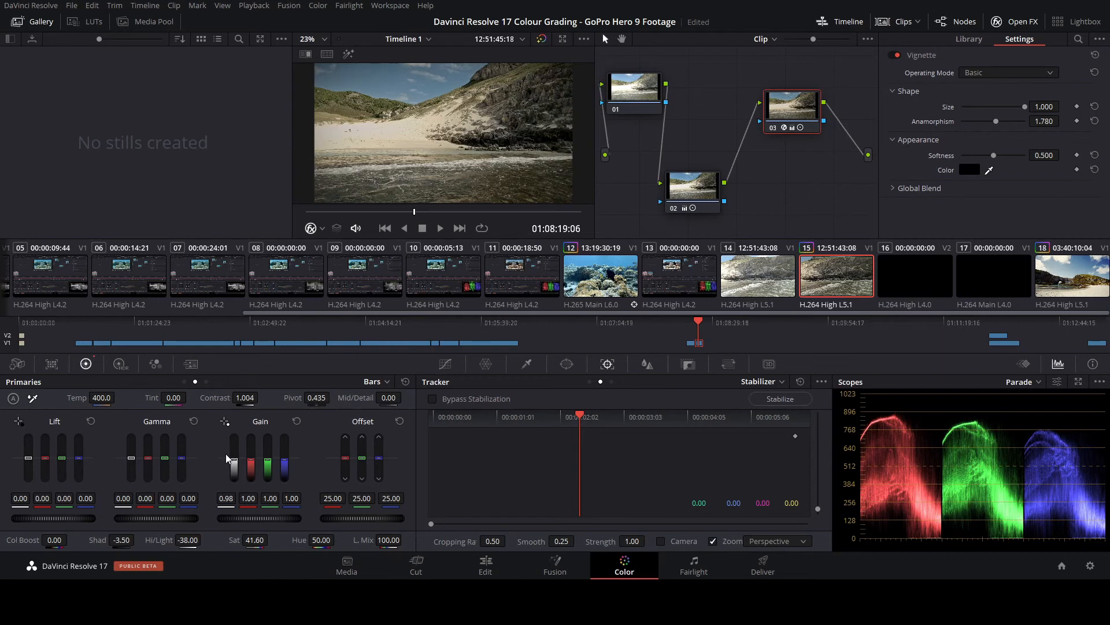
pyautogui.moveTo(227, 459); pyautogui.dragTo(240, 466)
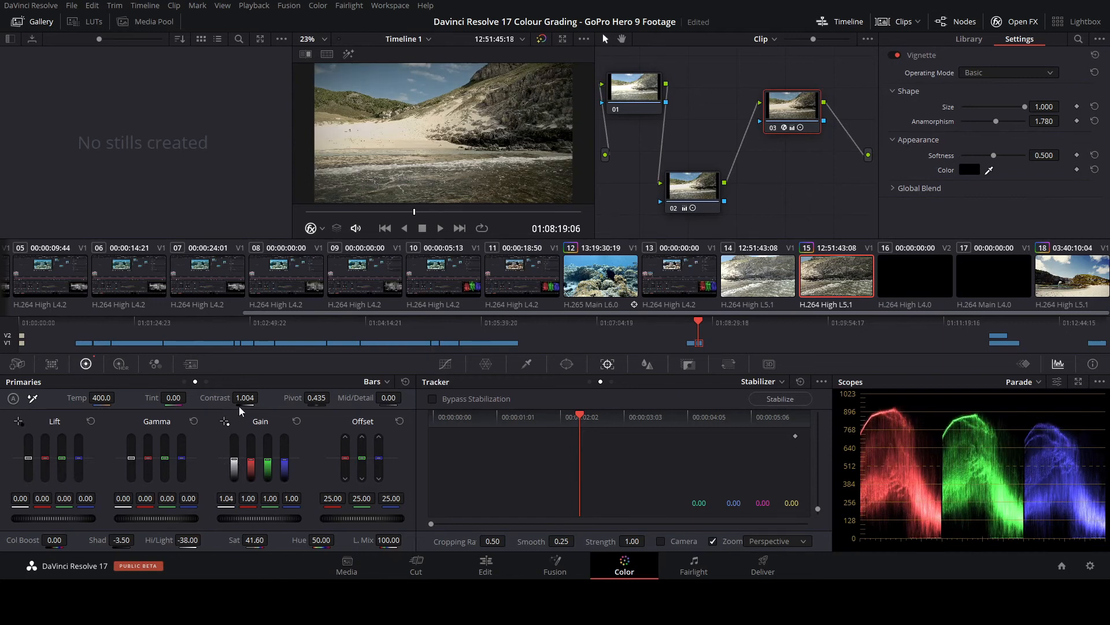
pyautogui.moveTo(244, 398); pyautogui.dragTo(408, 396)
pyautogui.press('space')
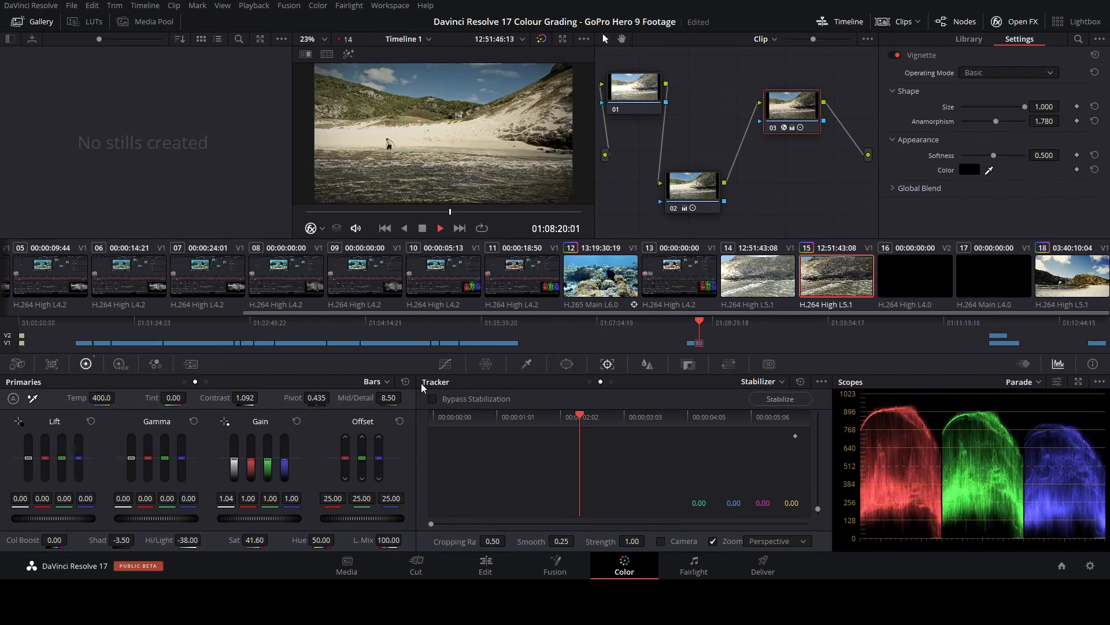